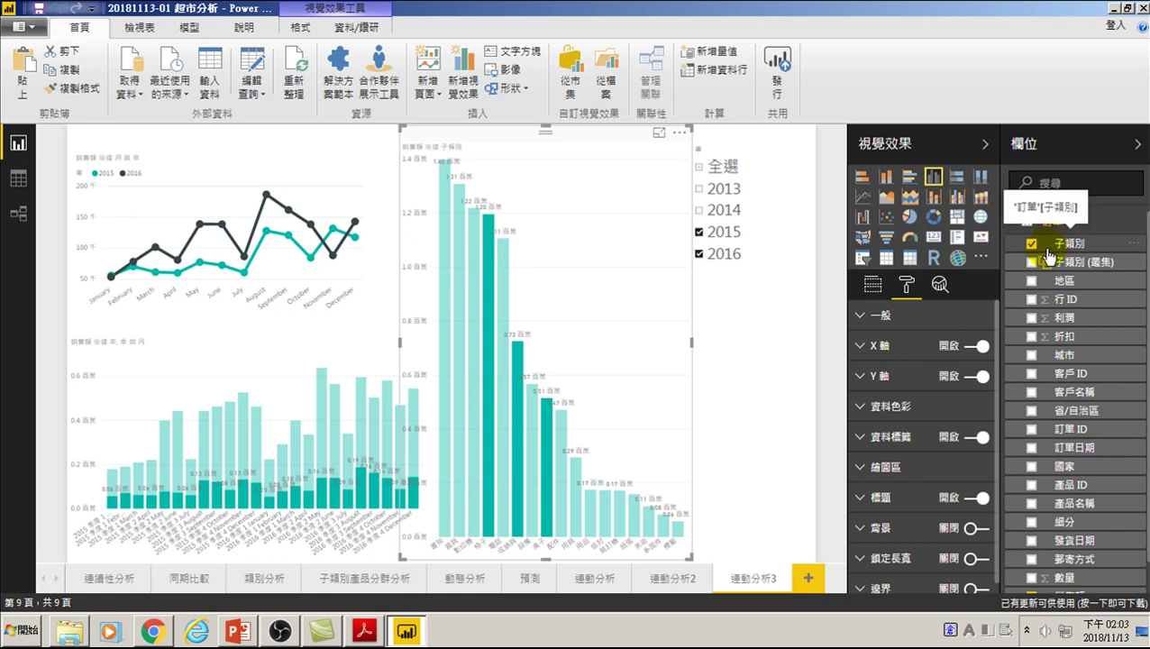
- Launch a blank Notepad from the Start menu's All Programs > 附屬應用程式 folder
drag(1044, 259, 1071, 259)
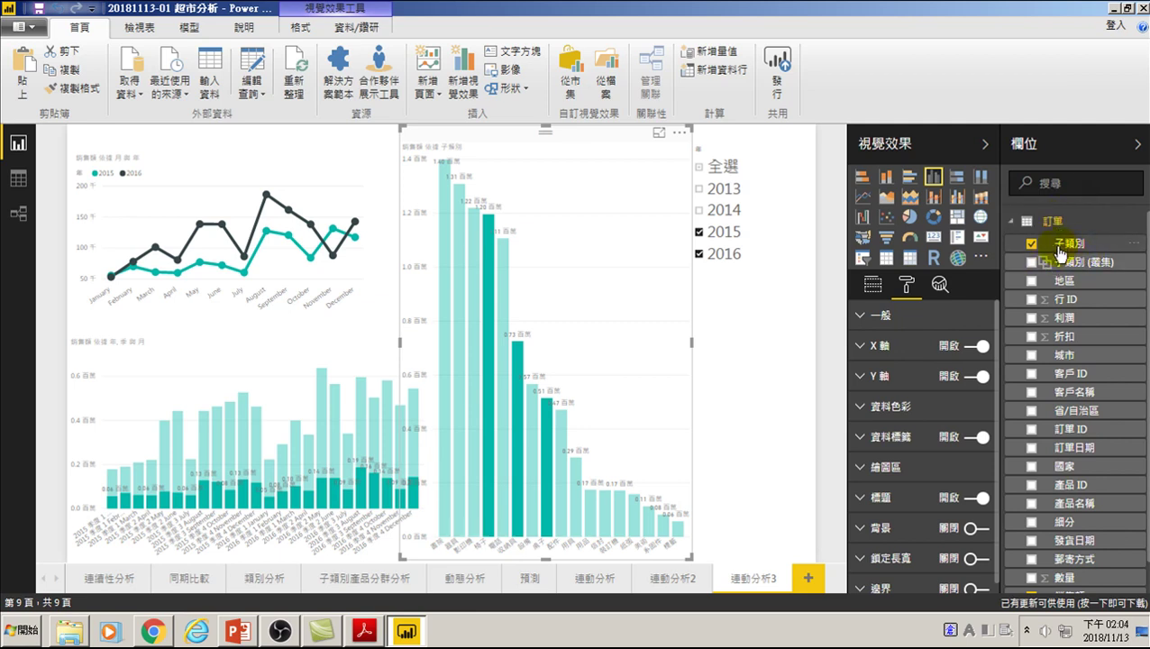
scroll(1073, 360, down, 2)
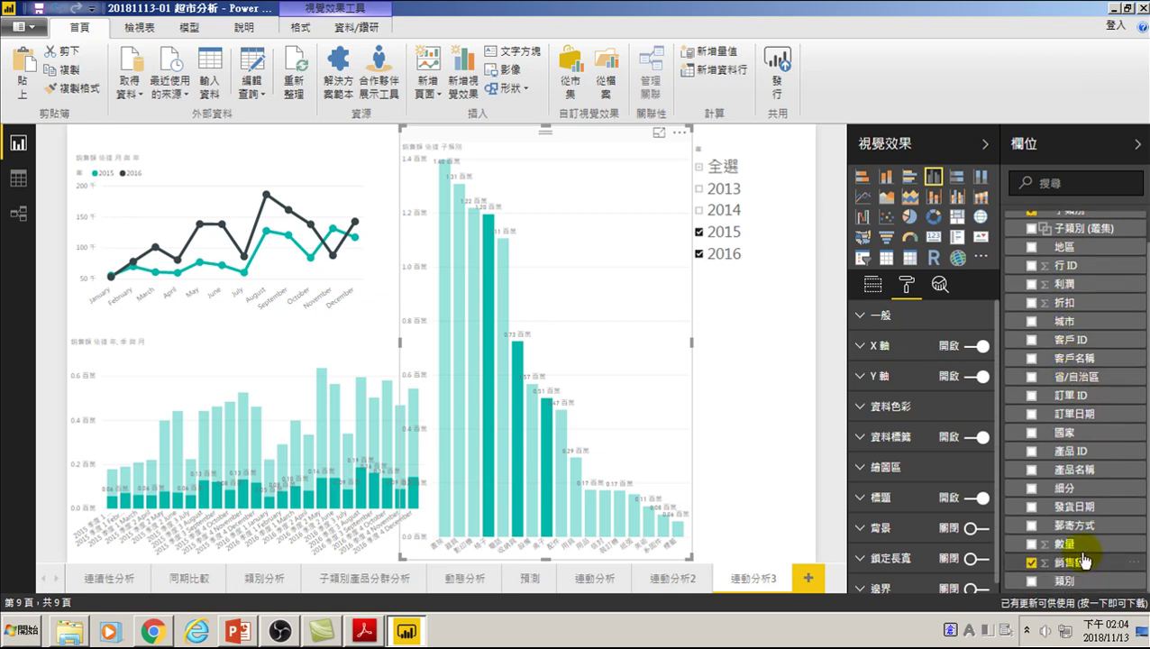
click(20, 630)
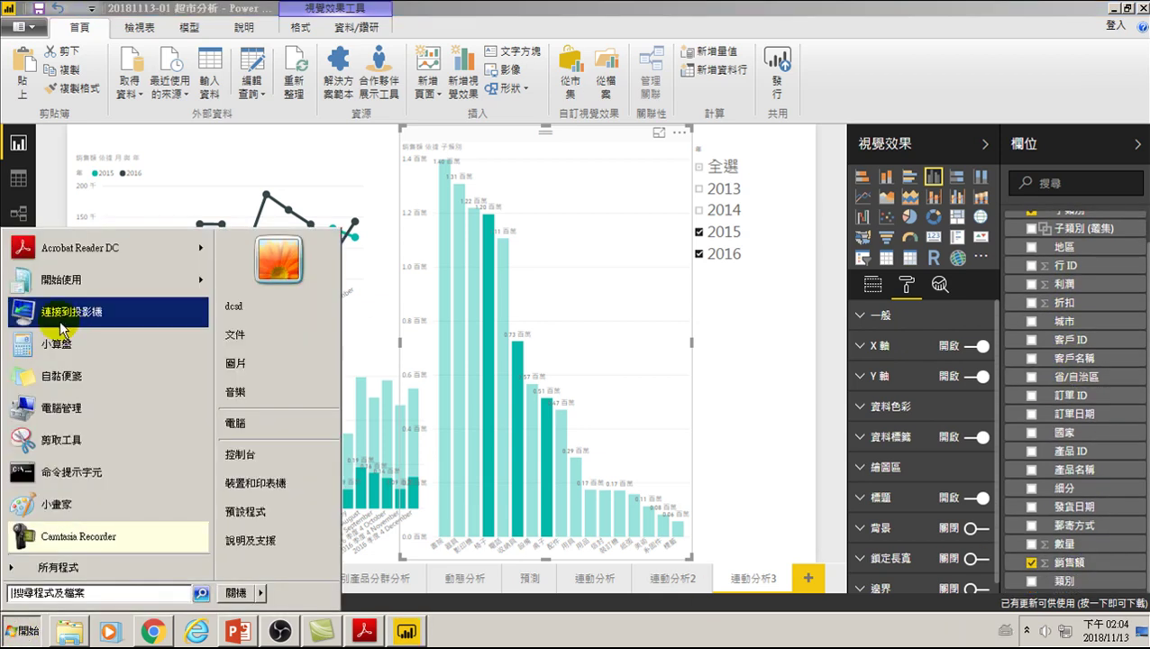
click(62, 568)
scroll(63, 505, down, 4)
scroll(81, 360, down, 2)
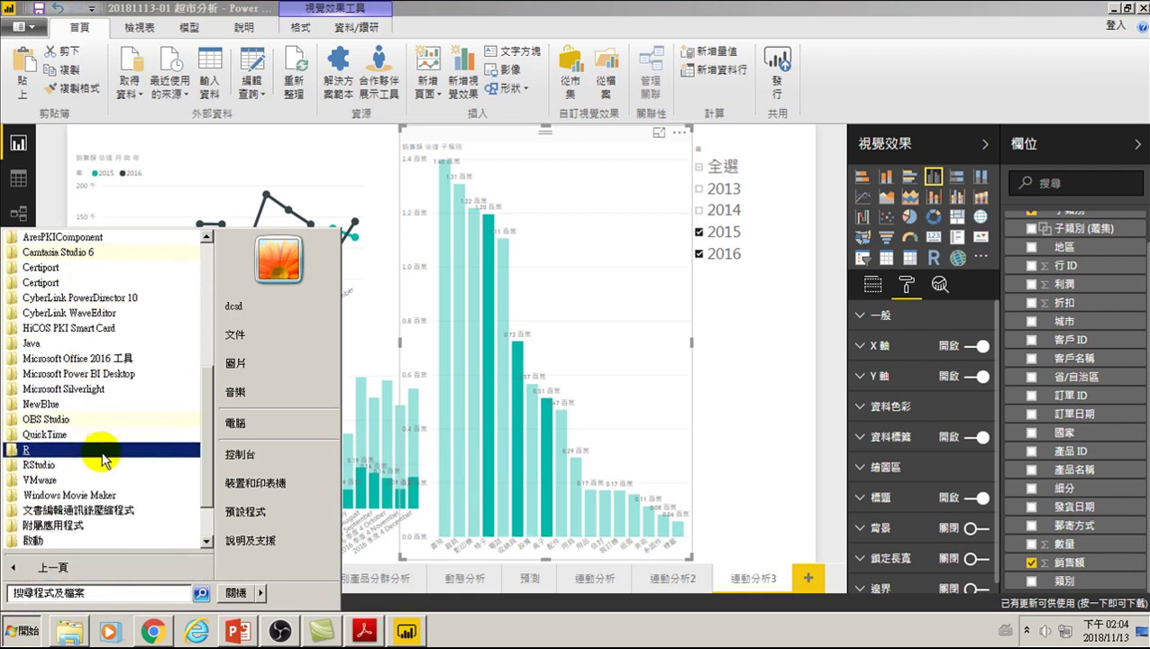
click(74, 527)
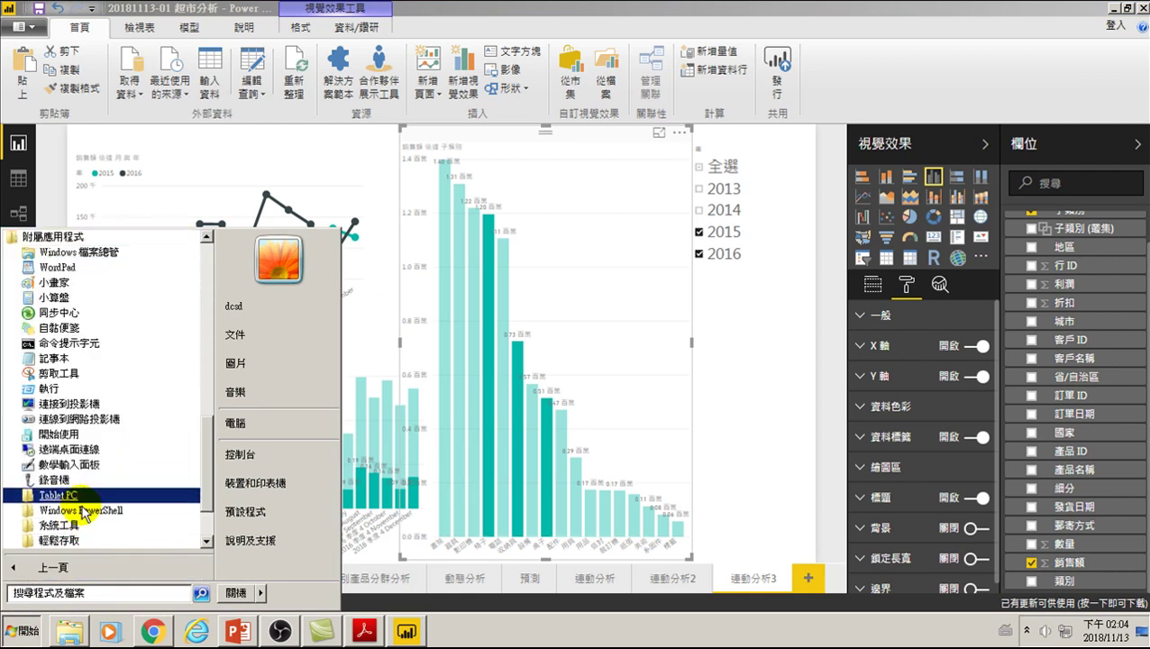
scroll(81, 433, up, 1)
click(70, 361)
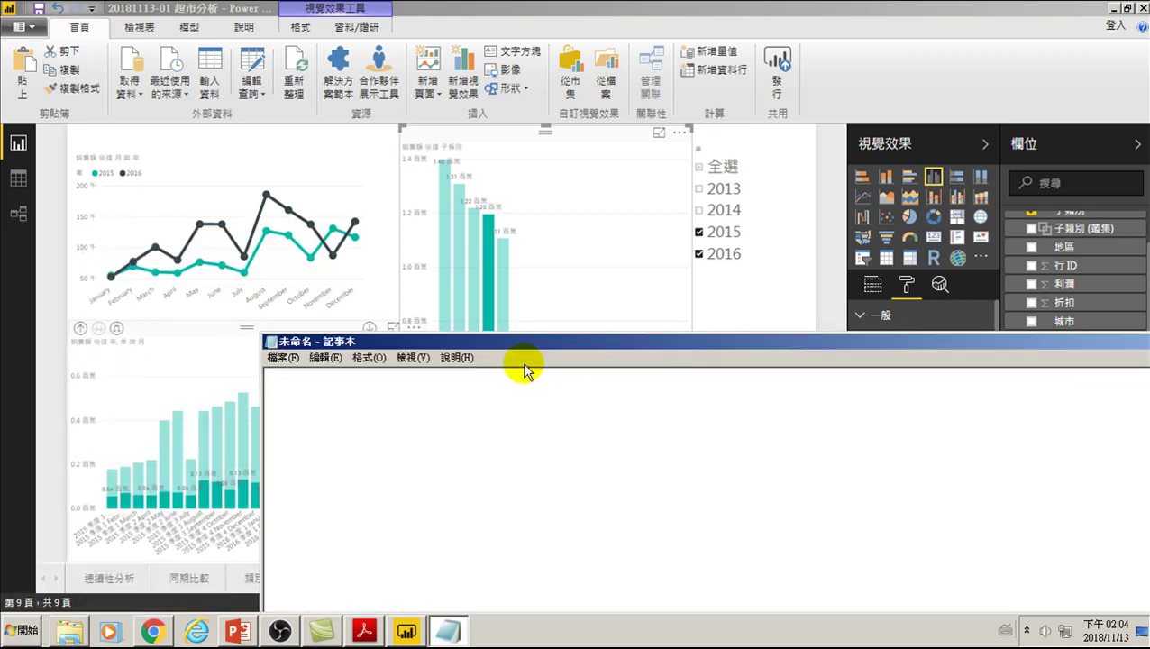
- Set Notepad's font size to 20 and move its window up and to the left
click(370, 358)
click(383, 393)
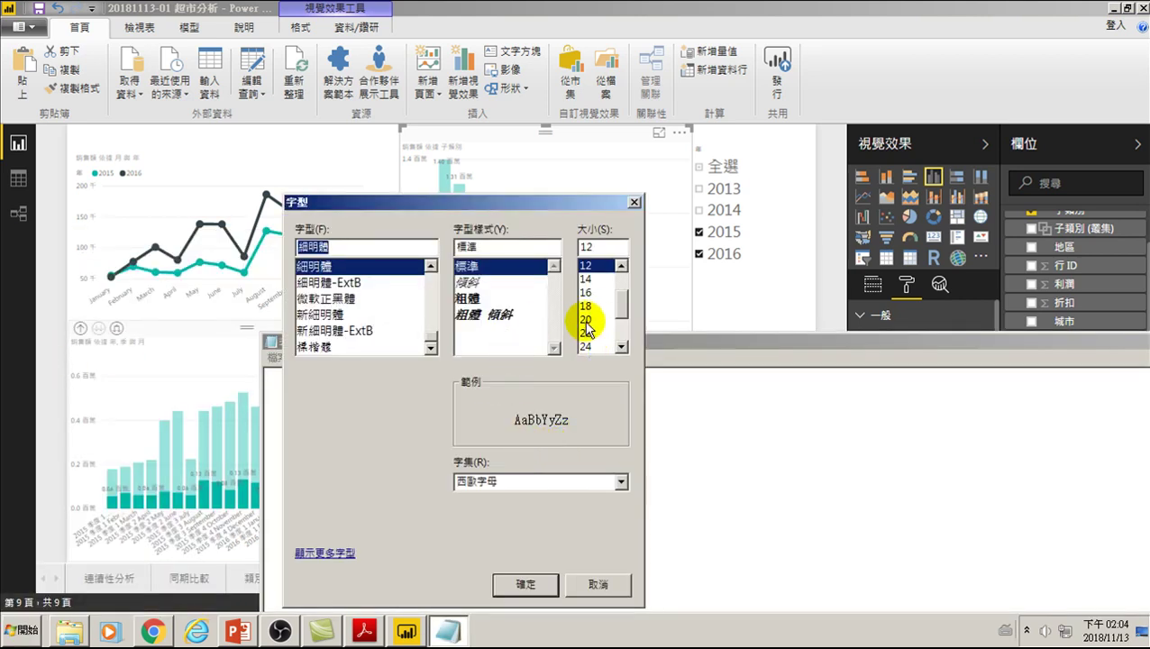
click(586, 321)
click(527, 585)
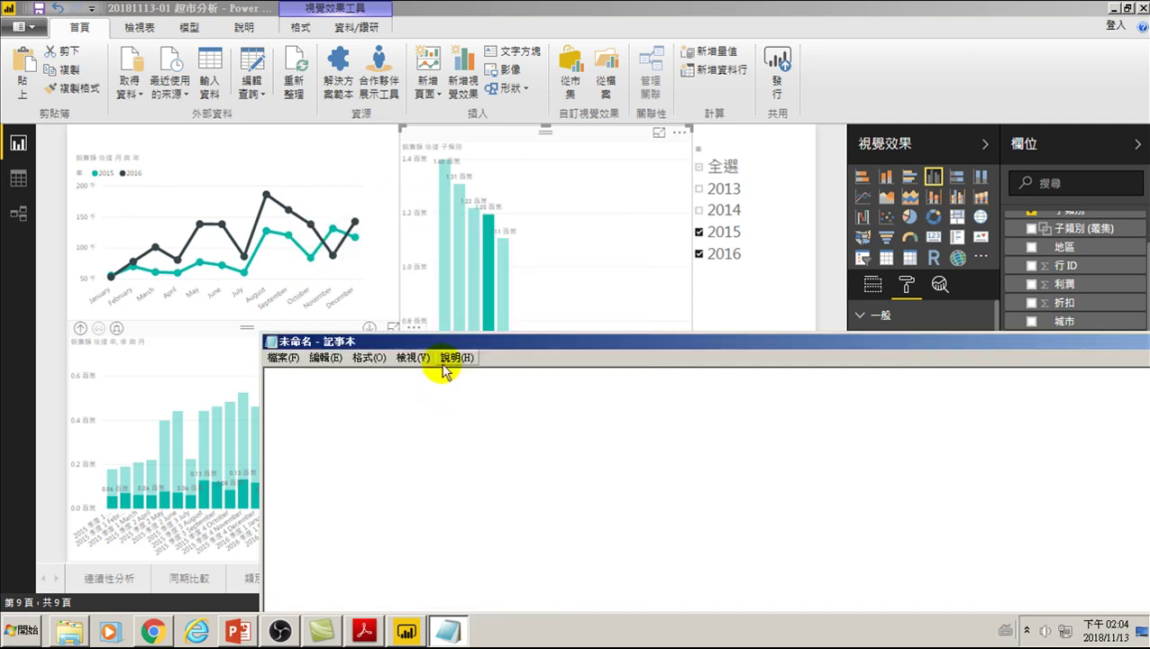
drag(471, 344, 373, 318)
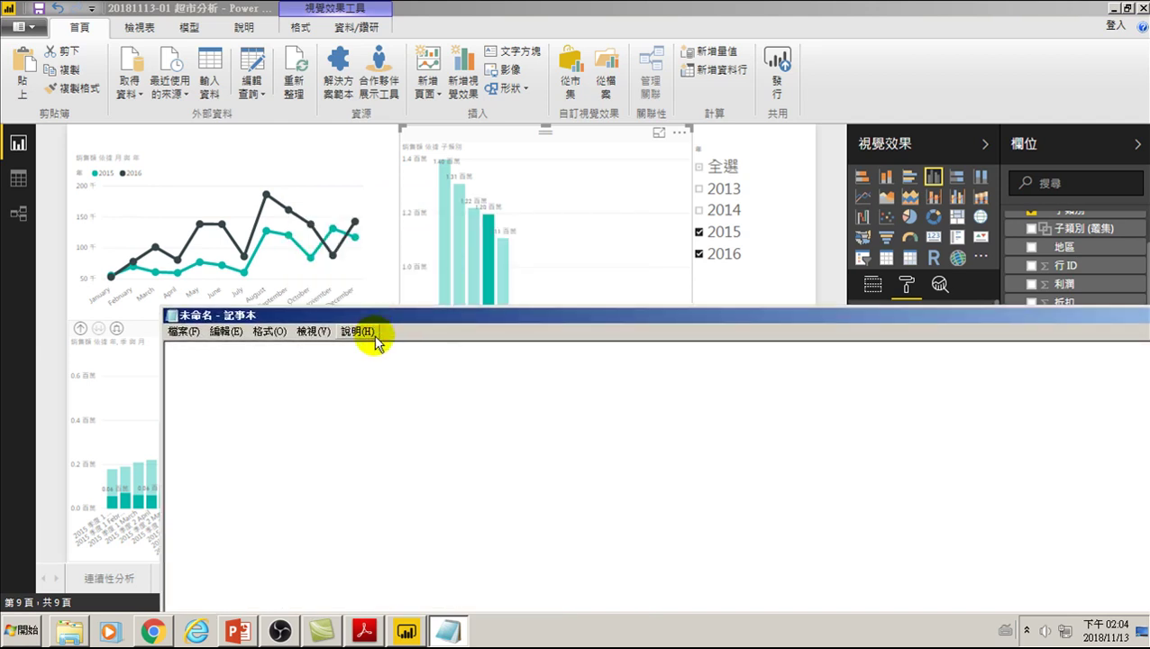
- Type 毛利率 = 利潤 / 銷售額 with the Chinese IME, then prefix 粗 to the first word
key(ctrl+space)
text(毛)
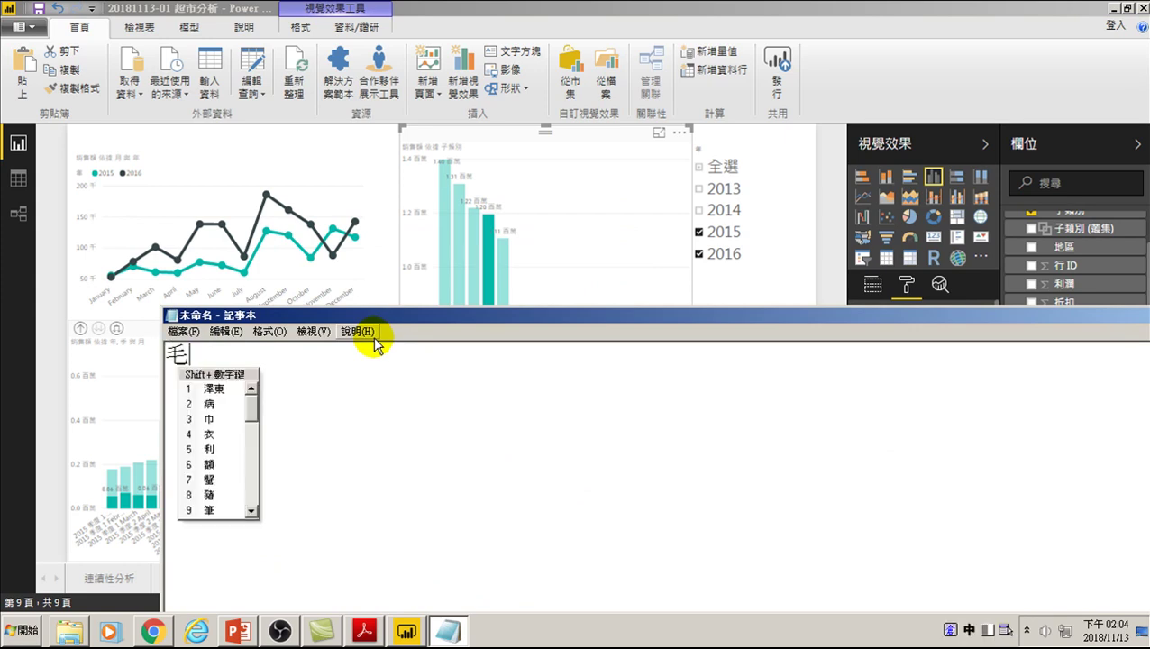
text(利率)
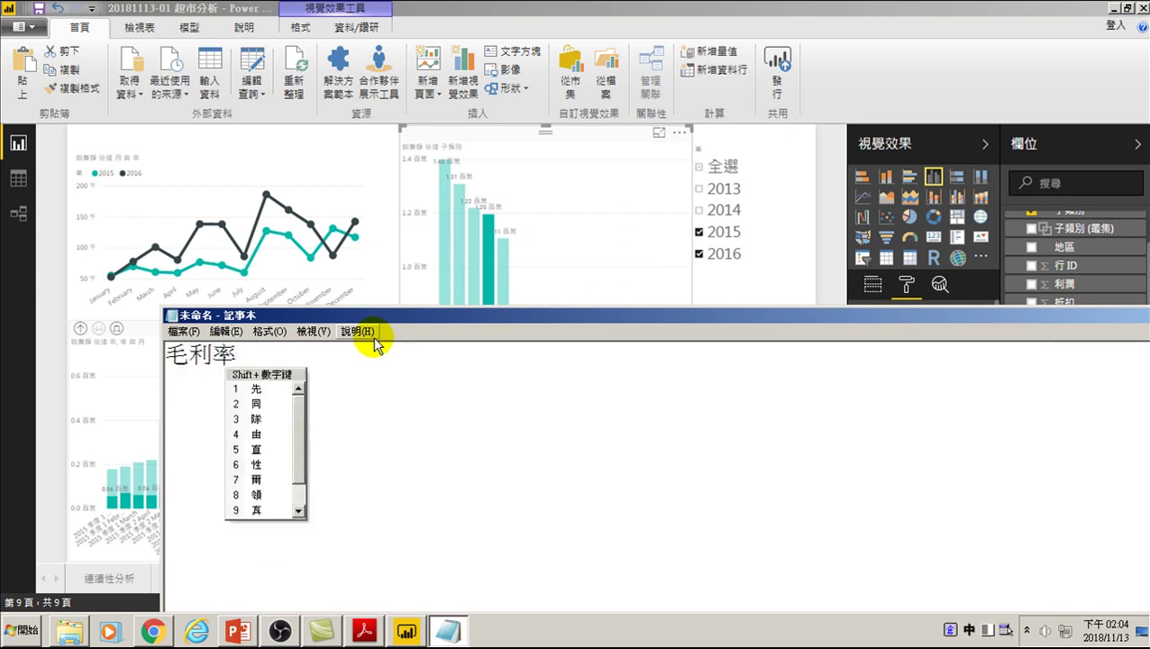
key(Page_Down)
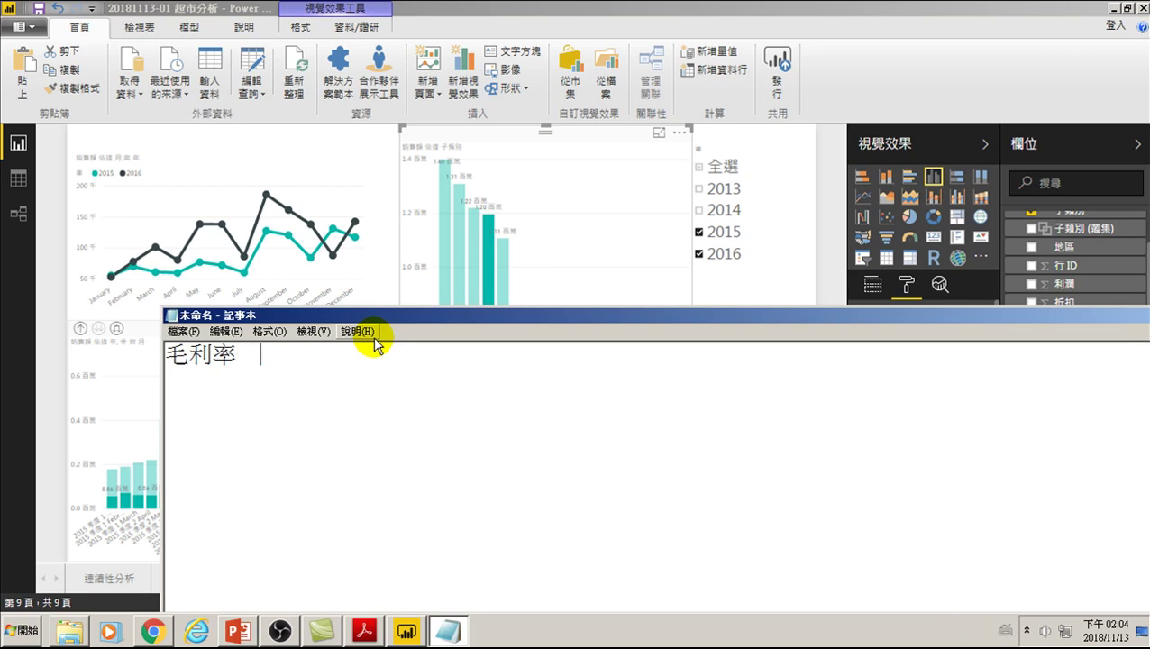
text(= 利潤)
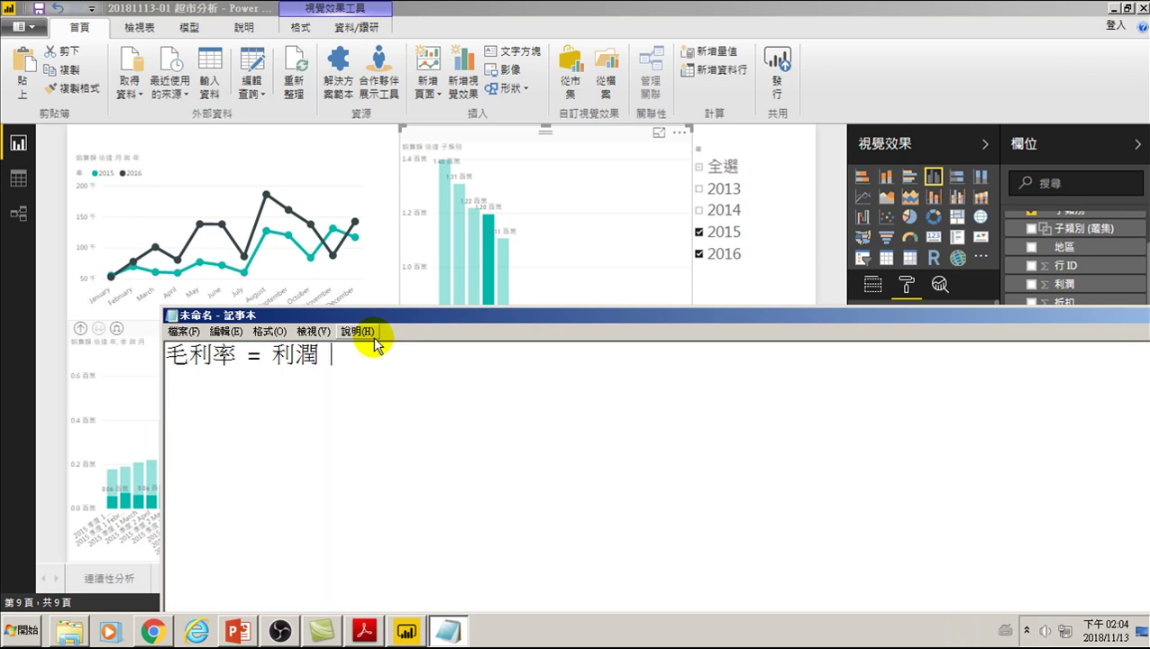
text( / )
text(cf)
key(BackSpace)
key(BackSpace)
key(ctrl+space)
text(c)
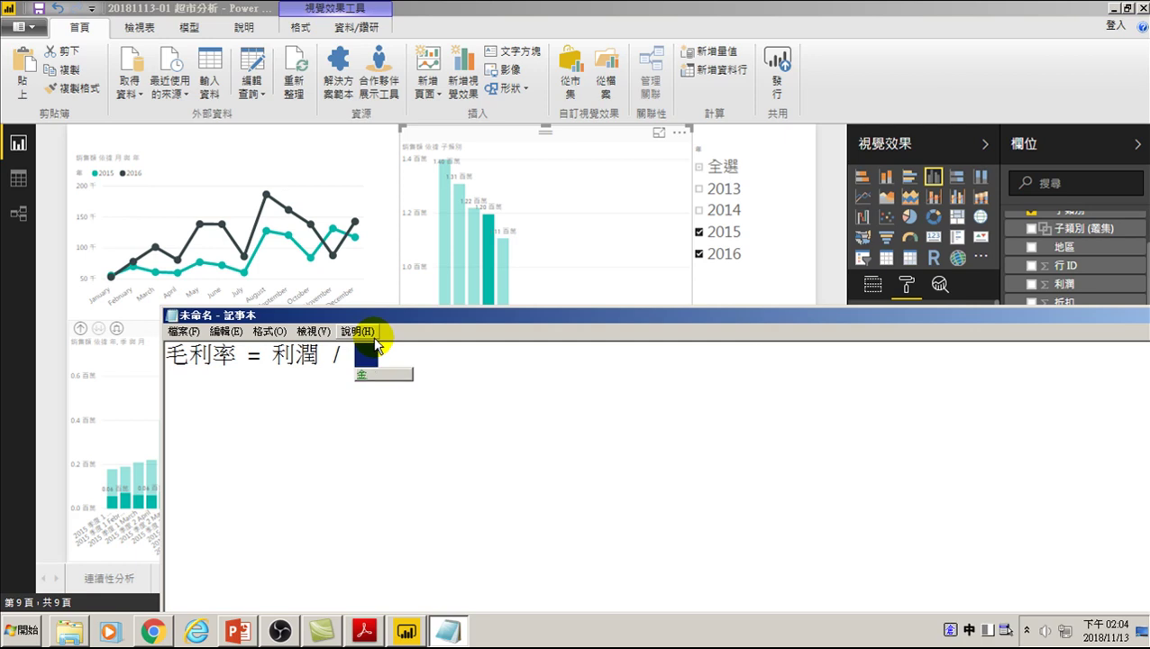
text(銷售)
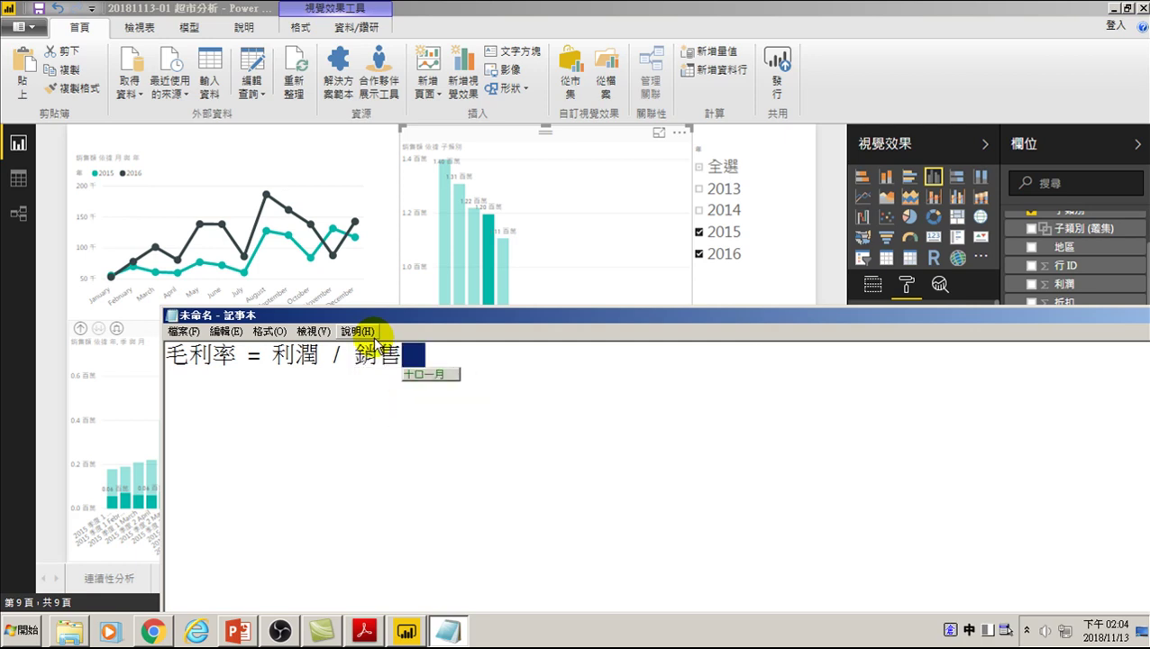
text(額)
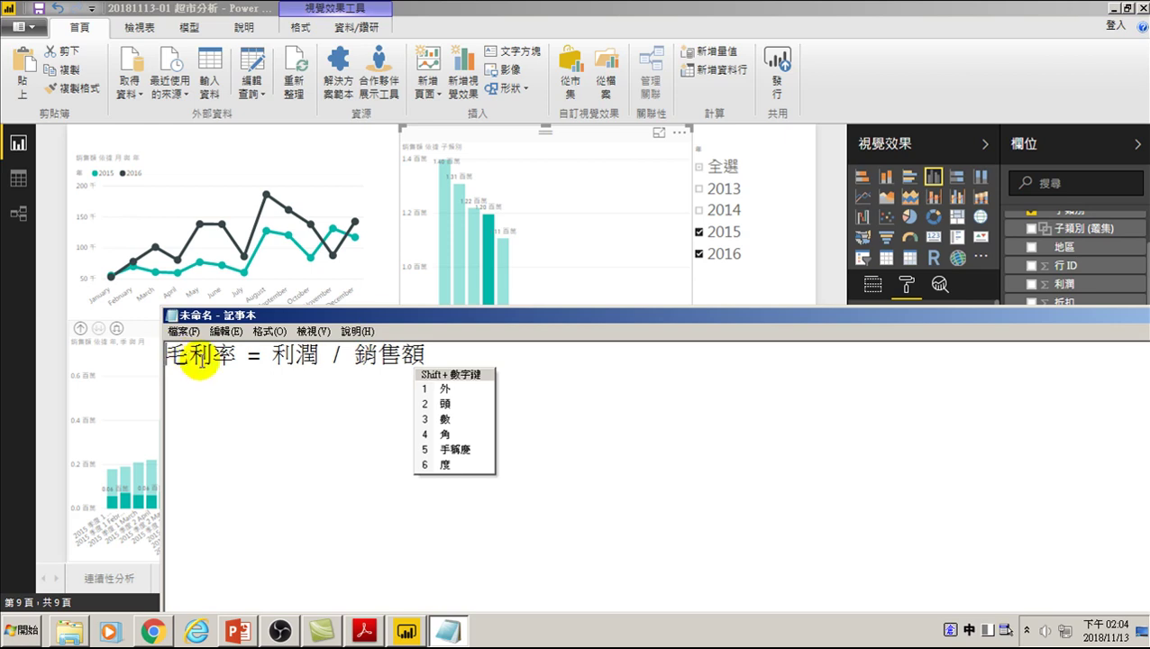
key(Home)
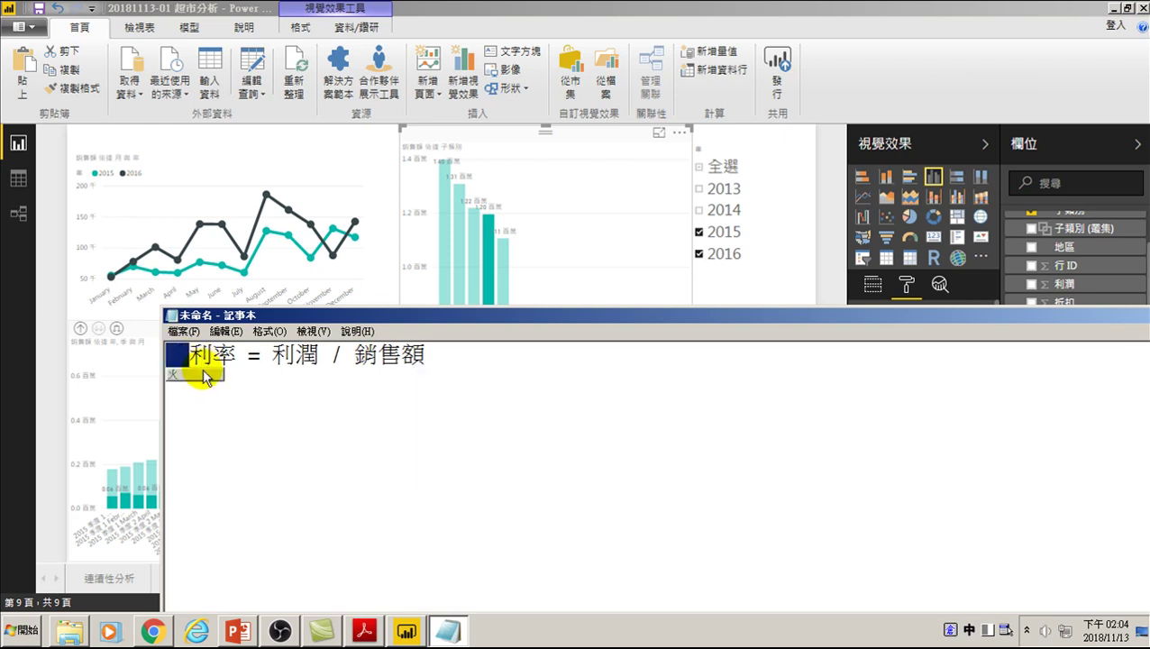
text(粗毛)
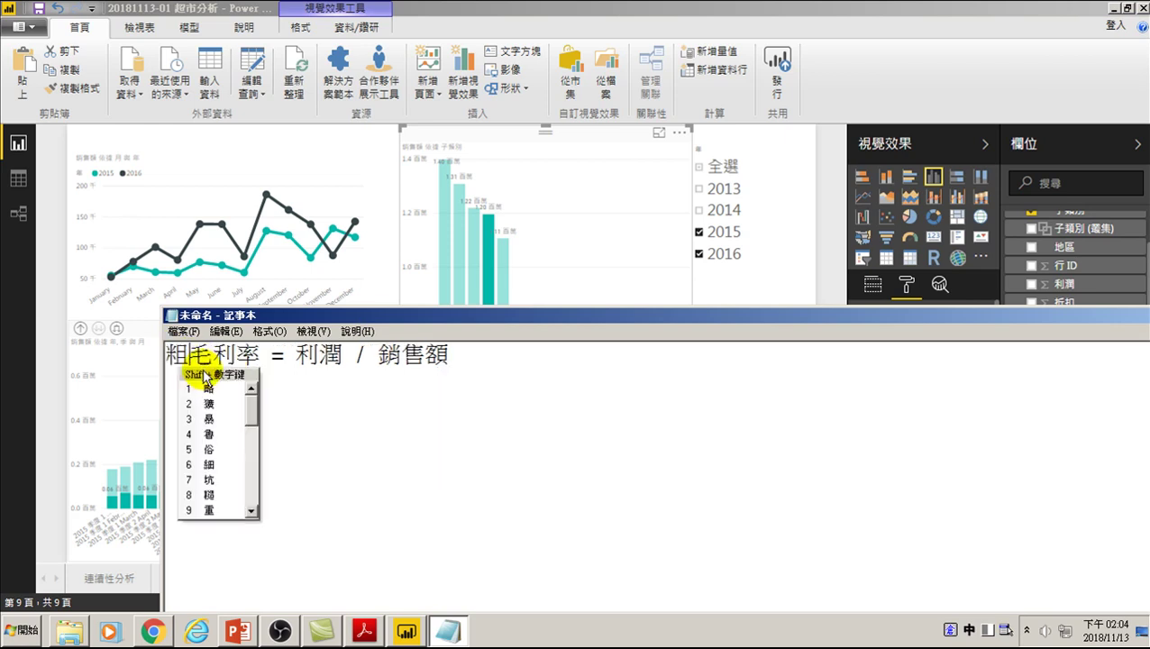
key(Escape)
key(Right)
key(Right)
key(Right)
key(Right)
key(Right)
key(Right)
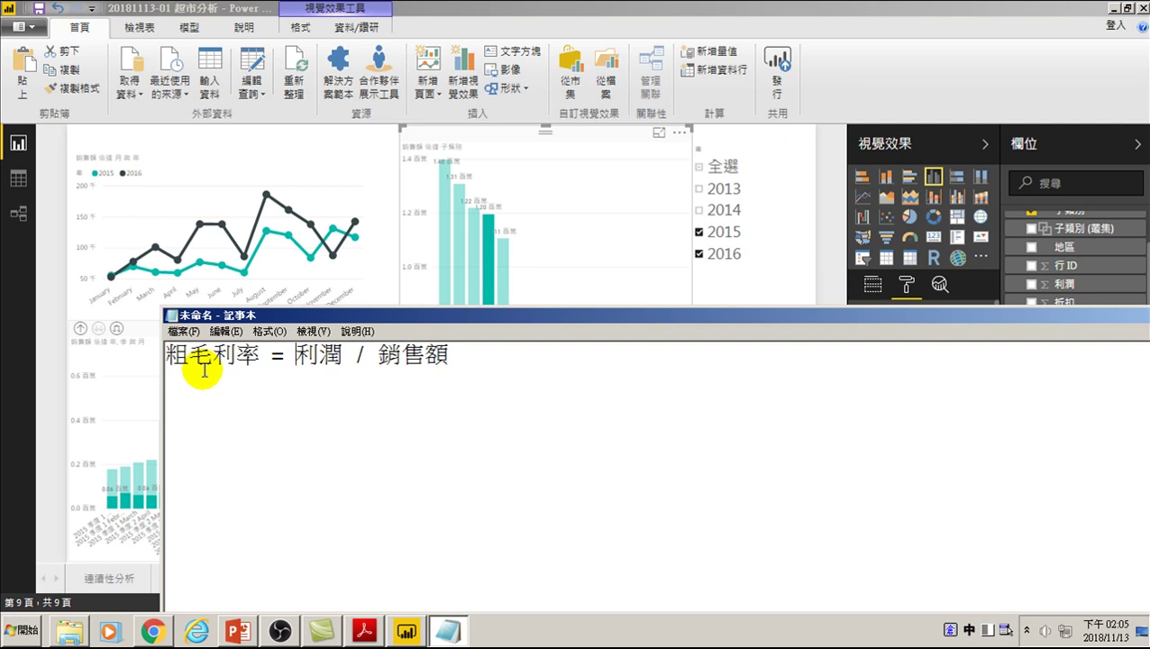
mouse_move(216, 225)
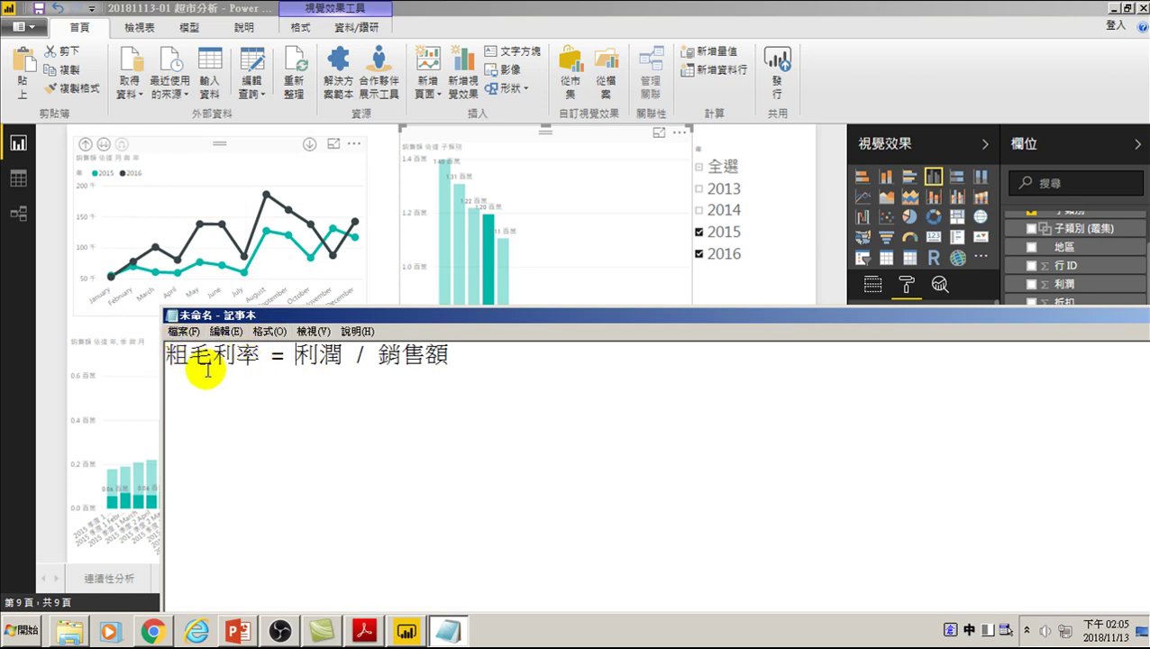
click(303, 354)
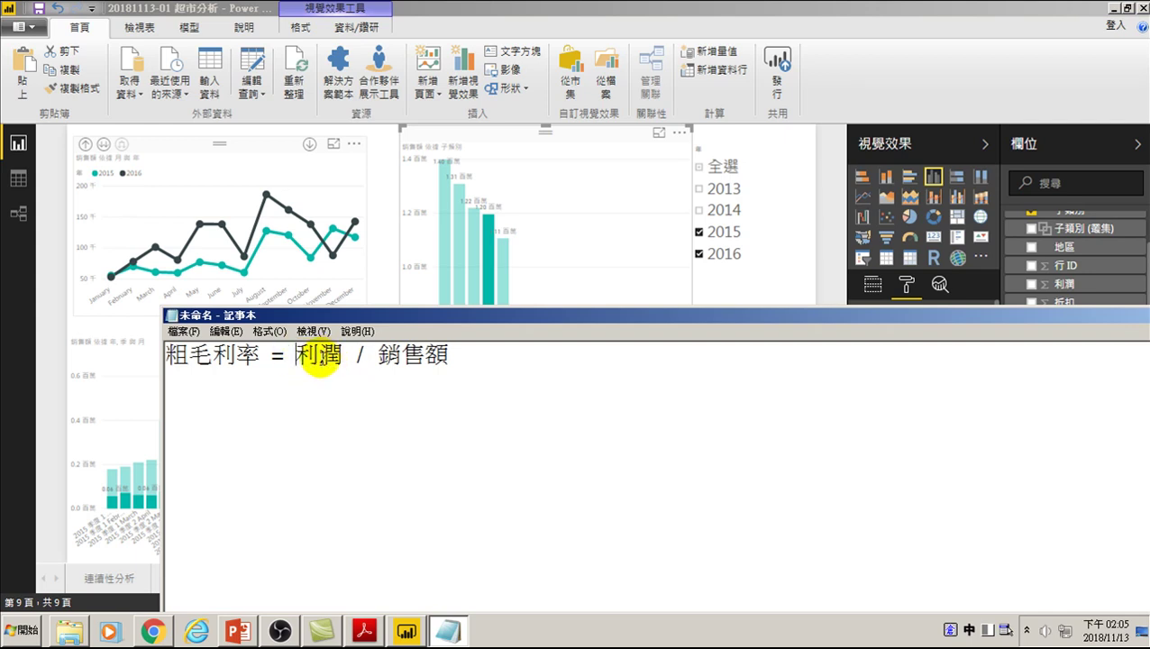
drag(378, 354, 455, 354)
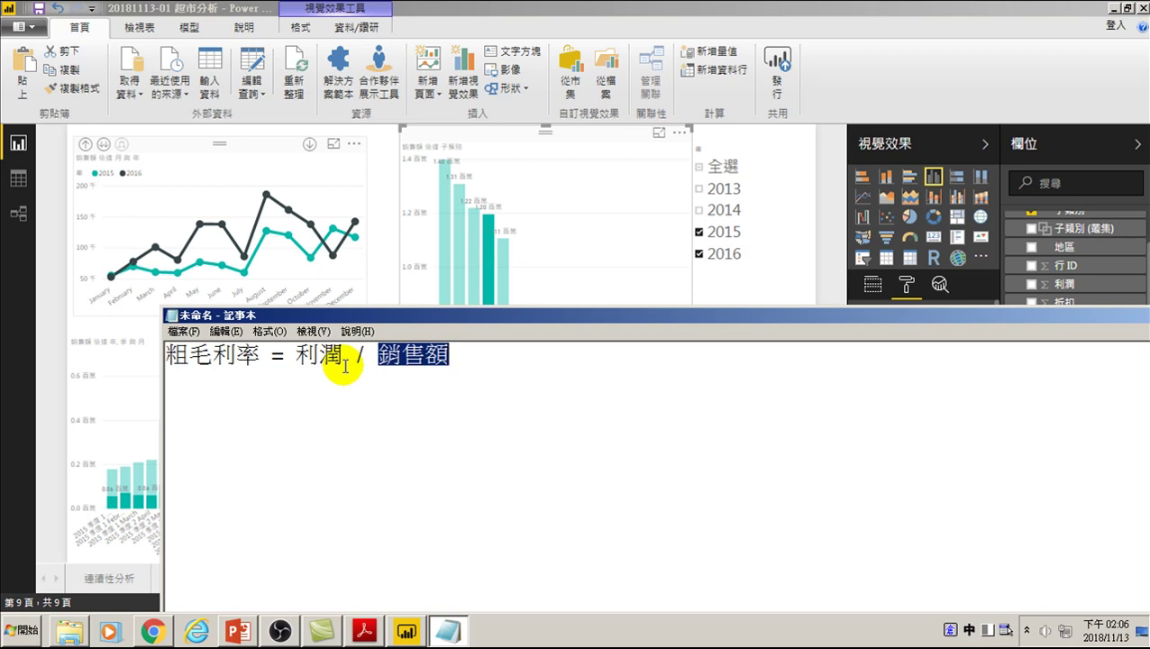
click(300, 353)
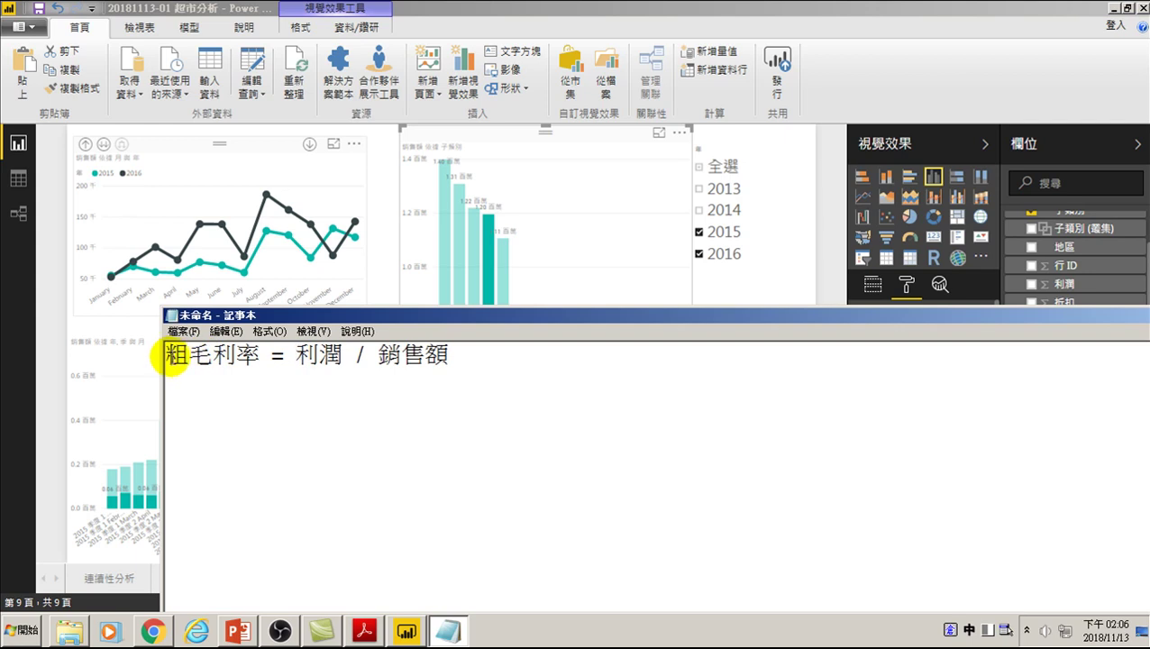
drag(169, 353, 261, 355)
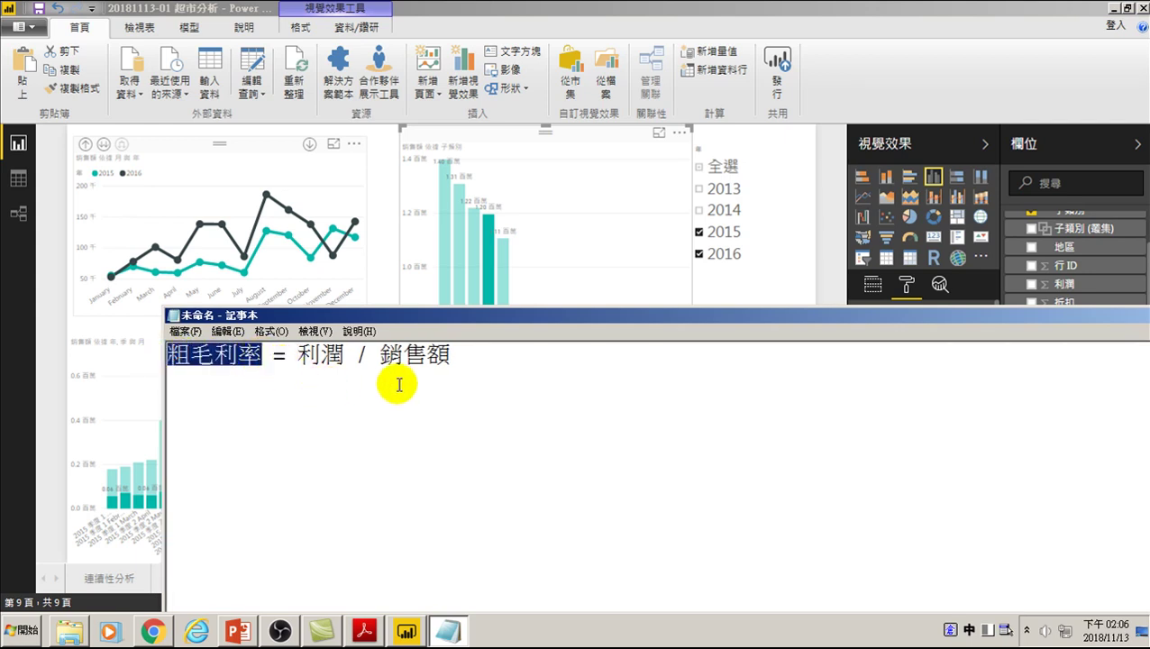
drag(520, 316, 450, 298)
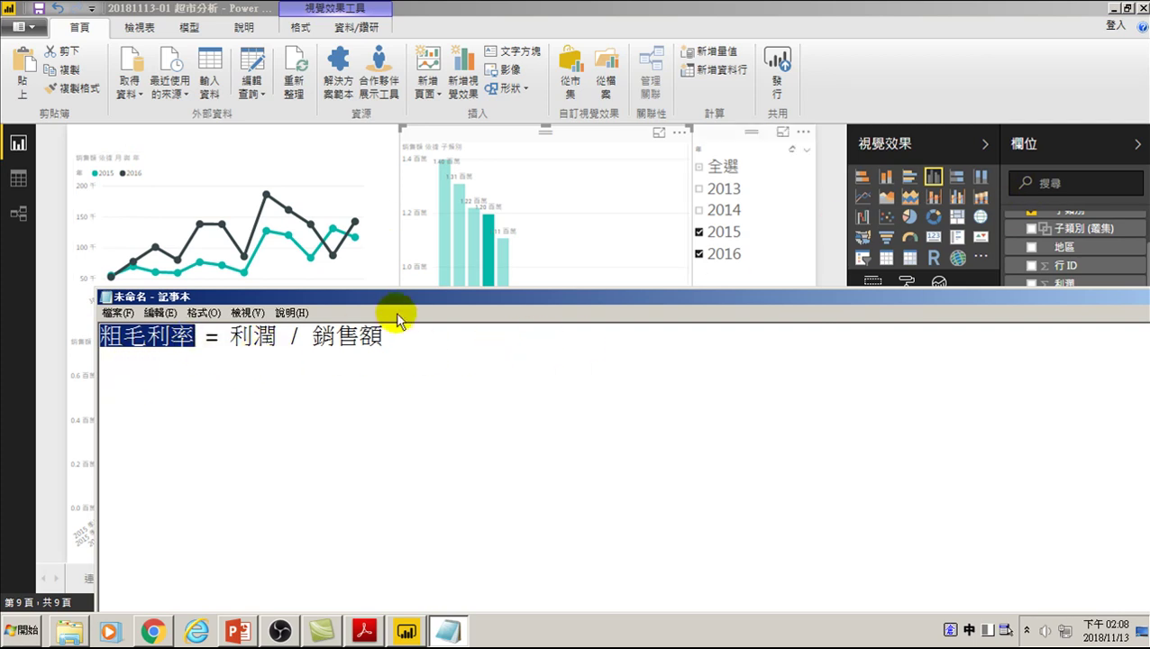
- Bring Power BI back to the front and add a new blank report page
drag(406, 306, 397, 300)
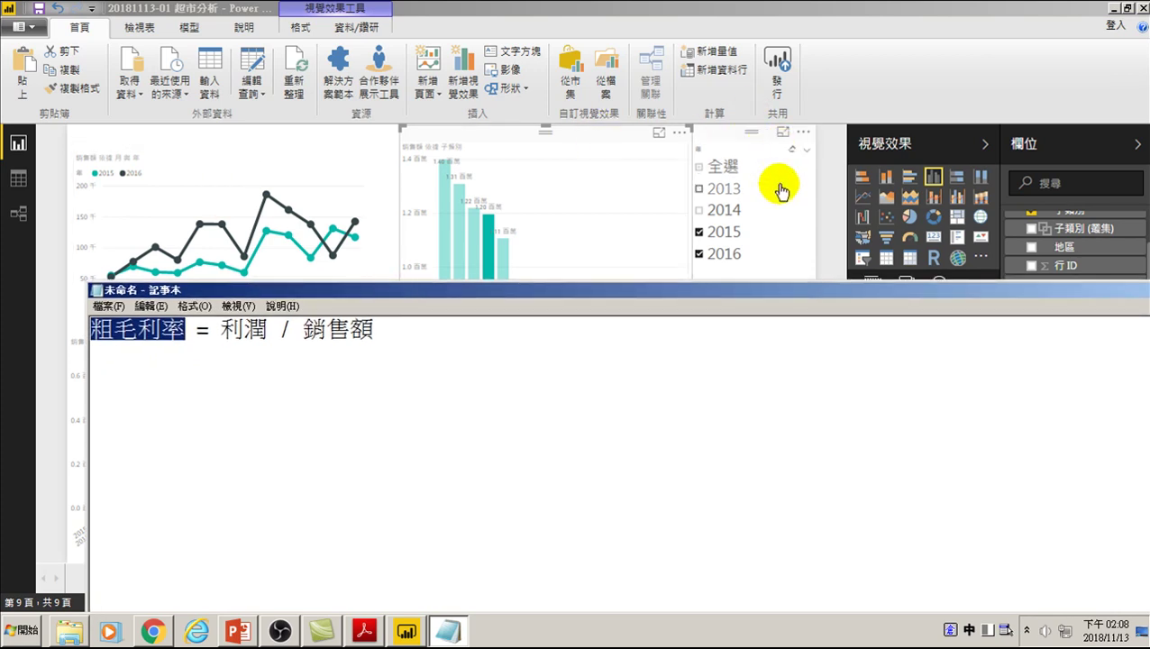
click(778, 188)
click(807, 580)
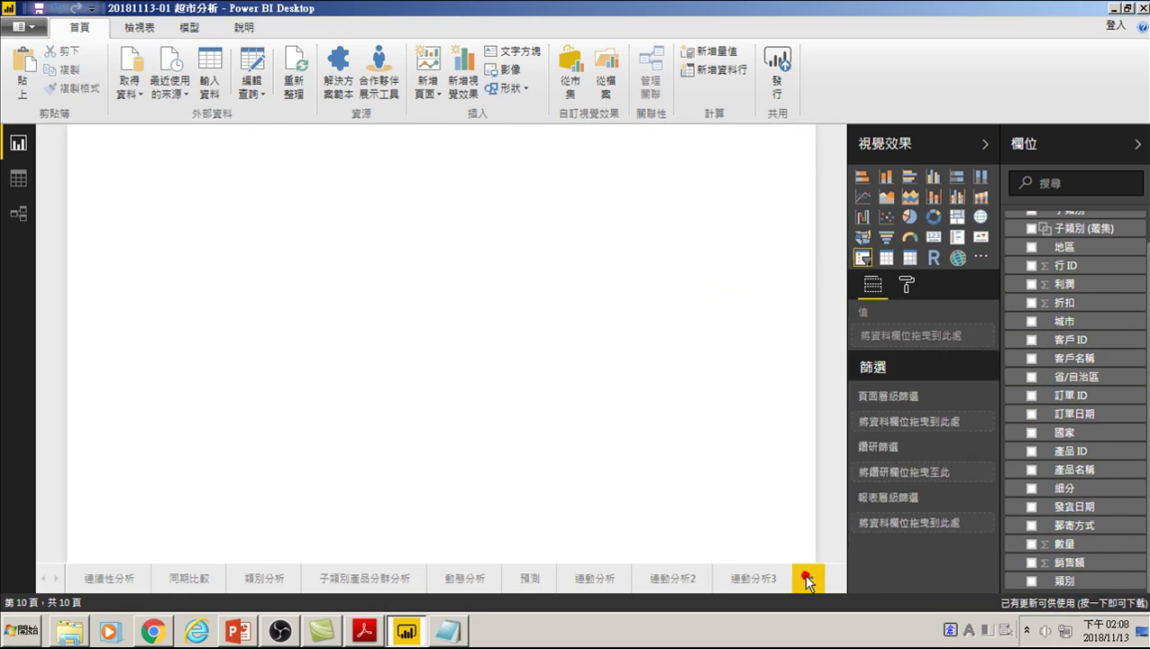
- Rename the new page tab to 子產品粗毛利率
double_click(782, 580)
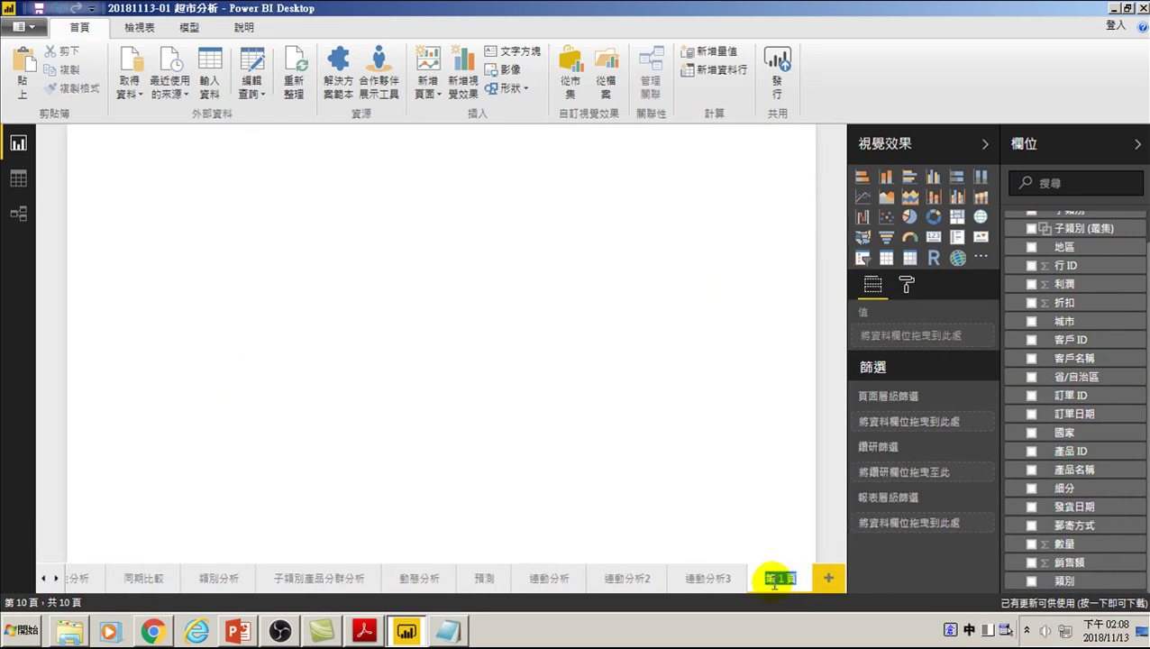
key(y)
key(3)
key(x)
key(o)
key(4)
text(子產品相毛)
key(space)
text(率)
key(Return)
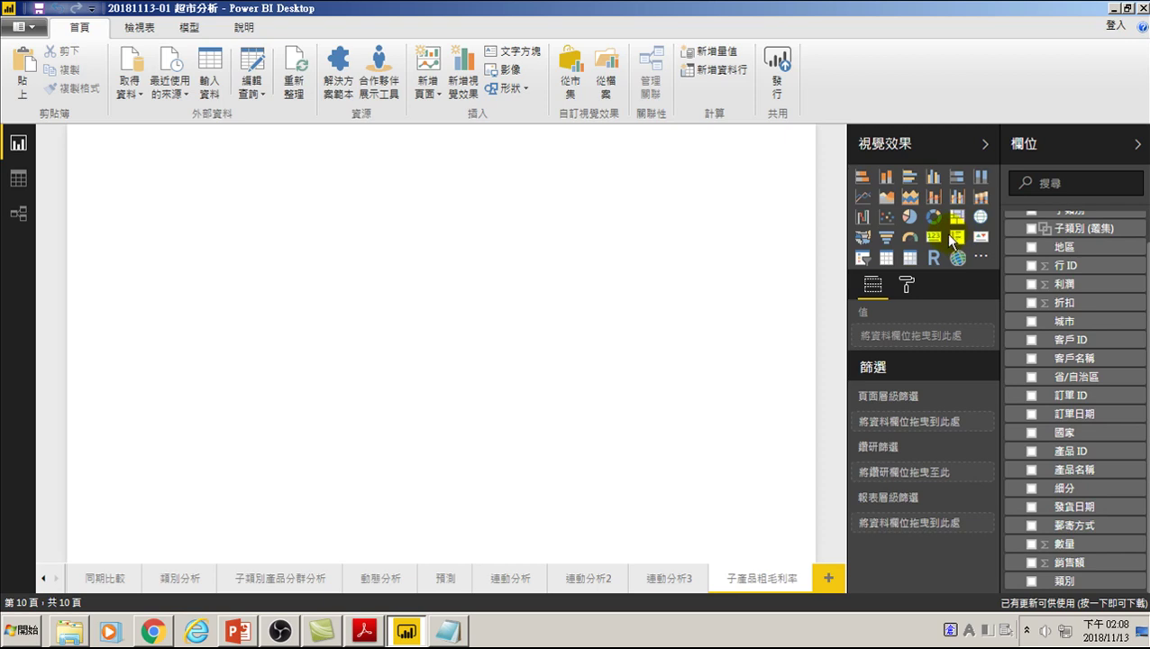
- Add a table visual showing the 子類別 field and drag it larger
click(887, 259)
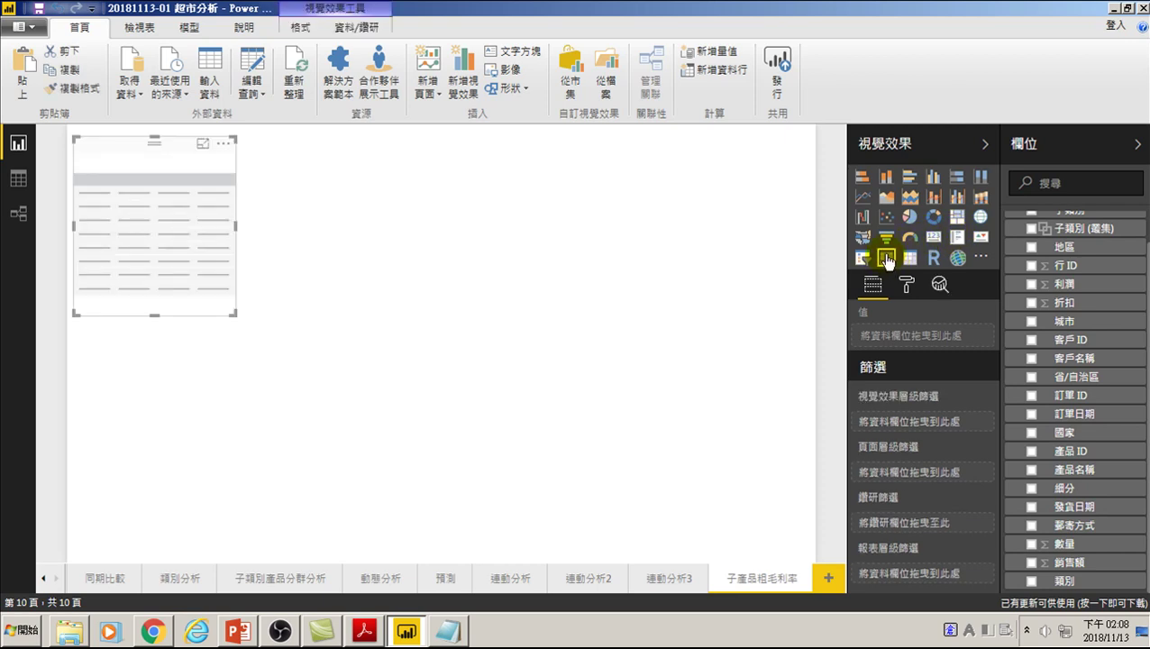
scroll(1046, 252, up, 1)
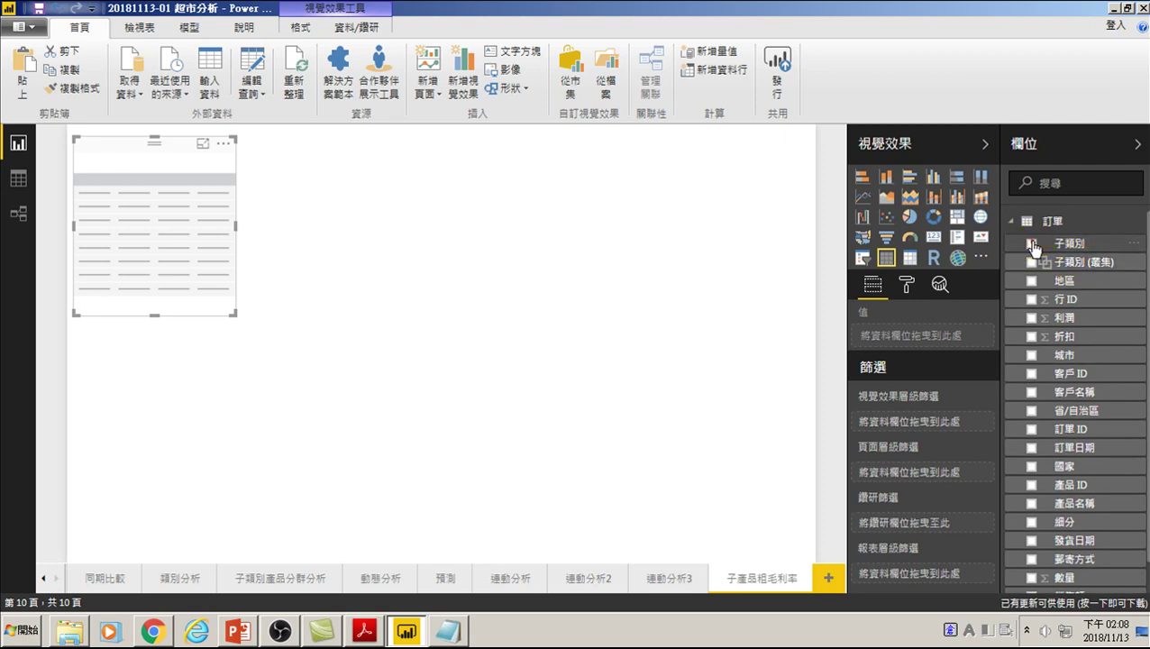
click(1031, 243)
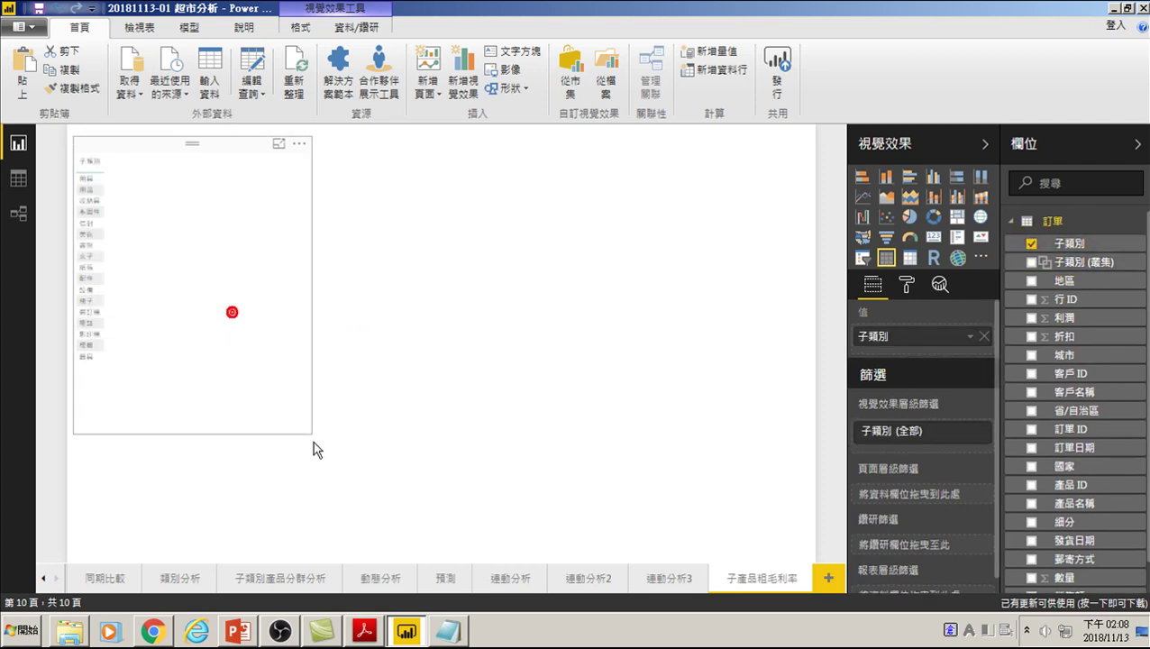
drag(232, 312, 290, 438)
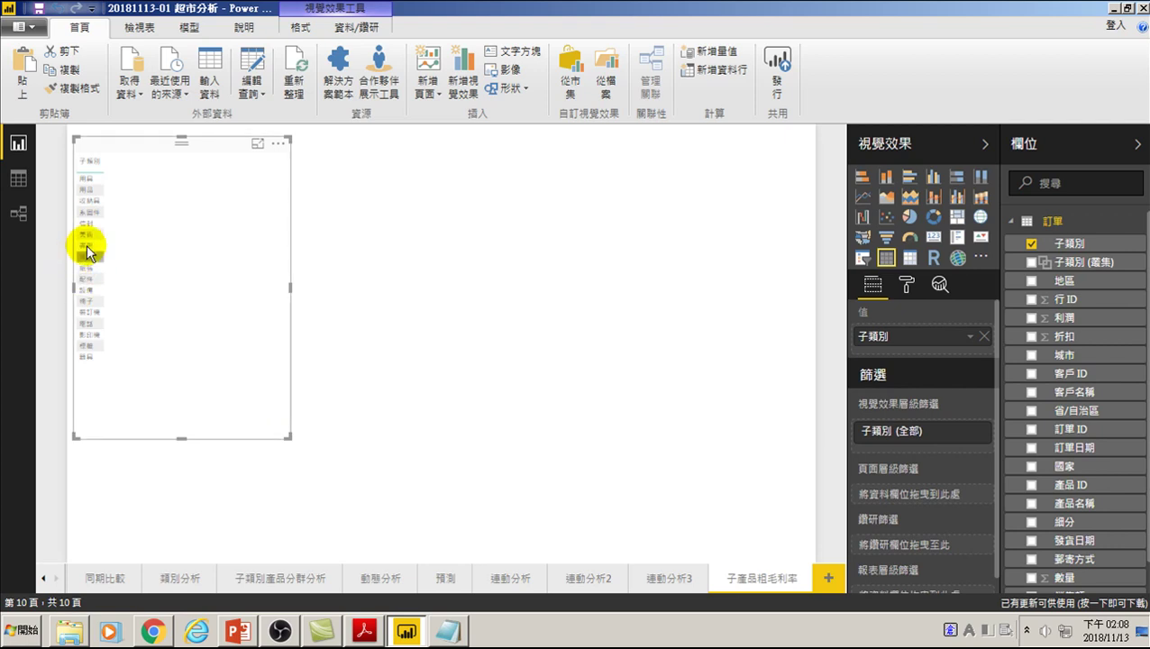
- Set the table's 值 text size to 14 in the Format pane
click(908, 287)
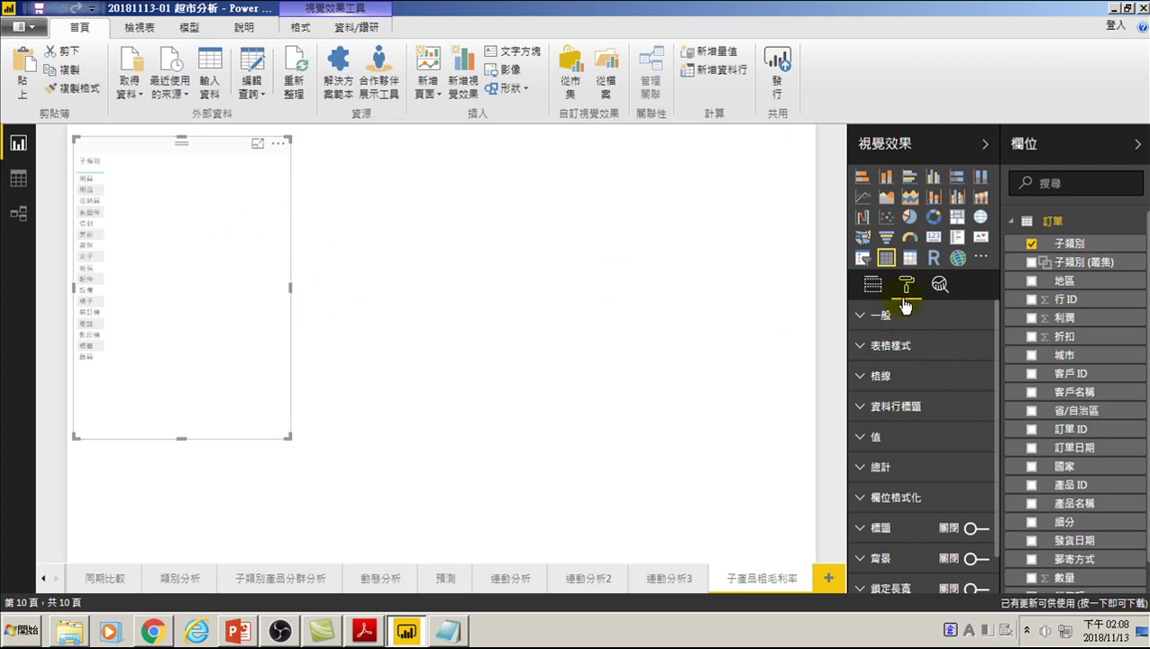
click(865, 439)
scroll(910, 459, down, 2)
scroll(920, 465, down, 3)
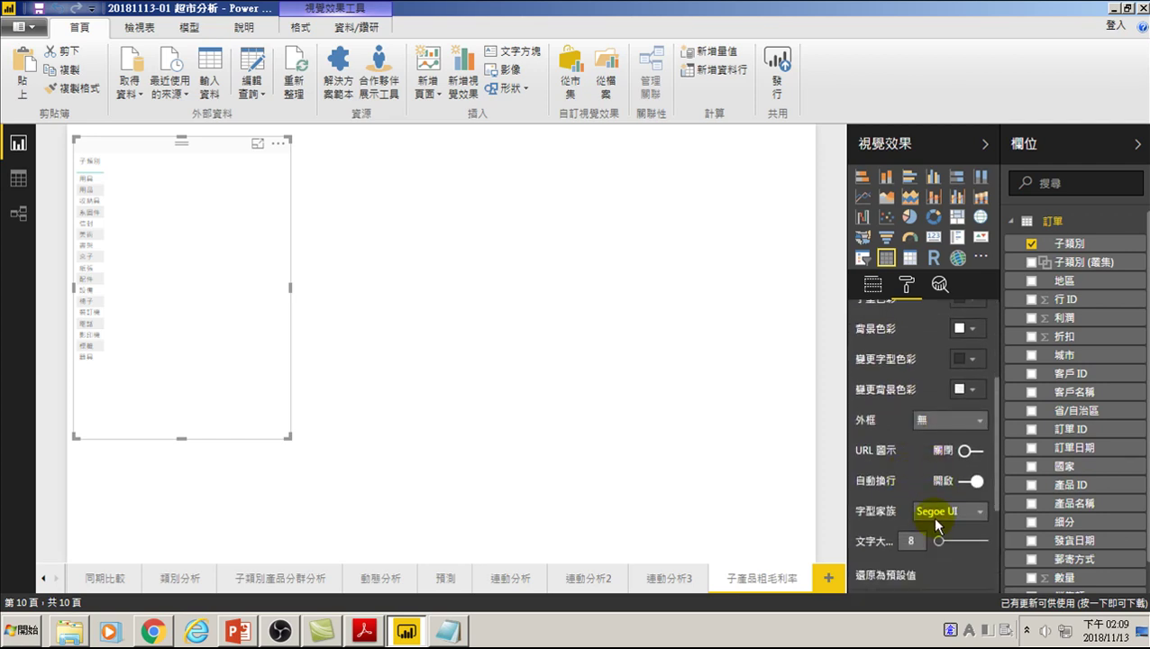
drag(940, 542, 947, 542)
click(91, 184)
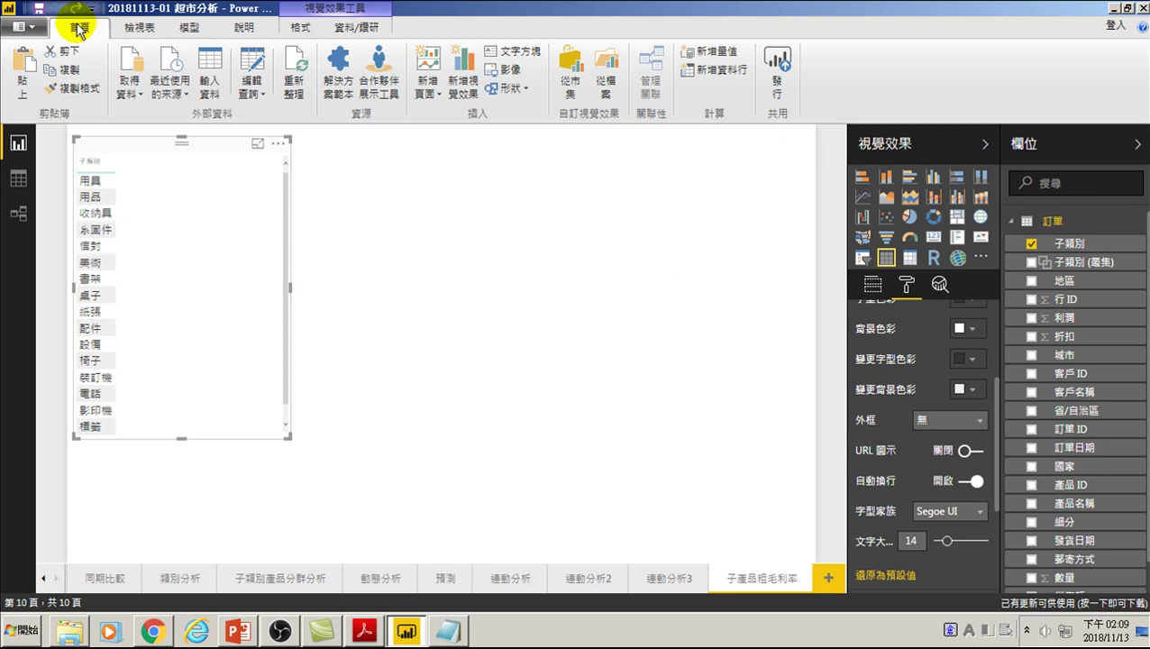
- Add a new measure and replace its default name with 粗毛利率 in the formula bar
click(718, 60)
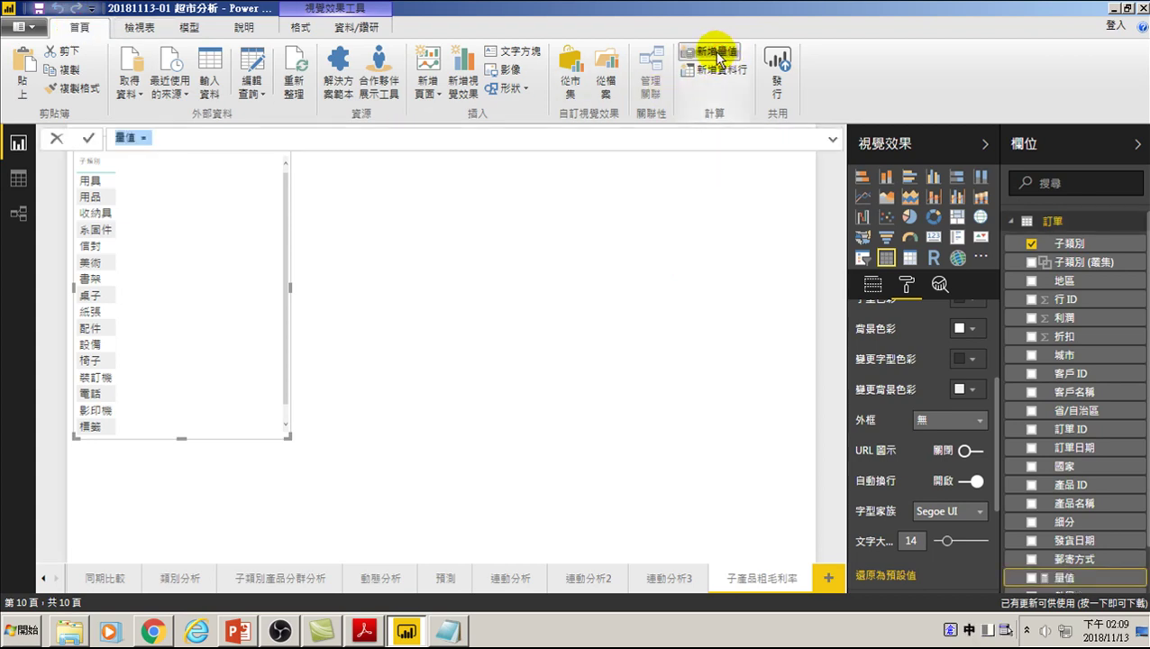
click(134, 137)
key(ctrl+a)
key(BackSpace)
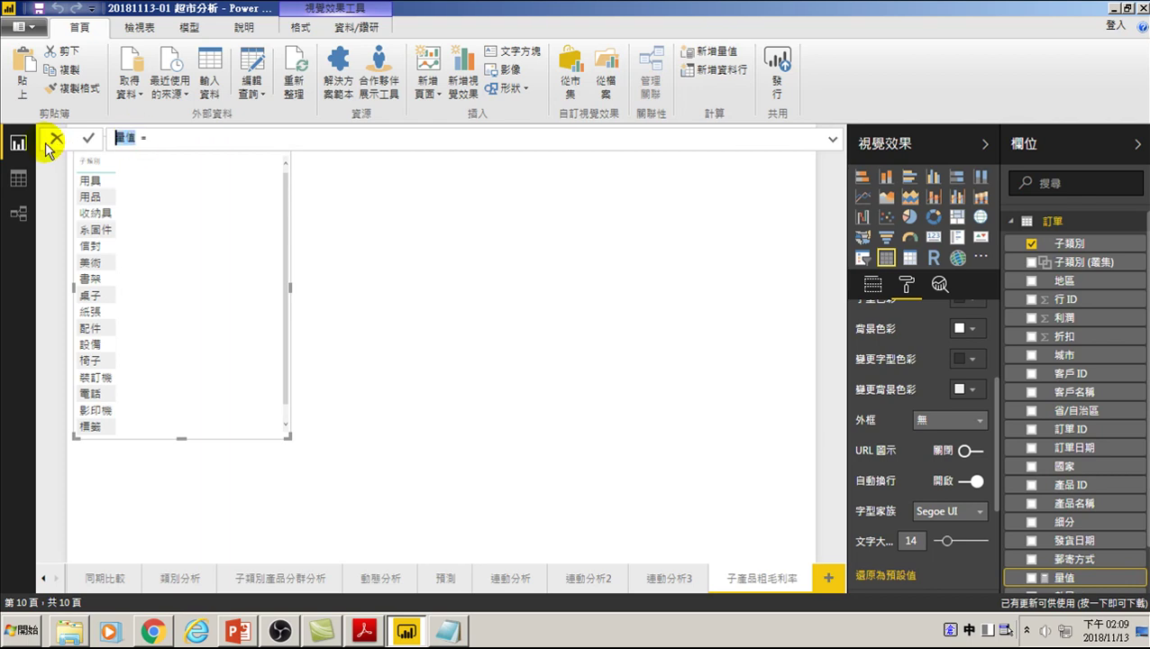
text(fd)
text(粗毛率)
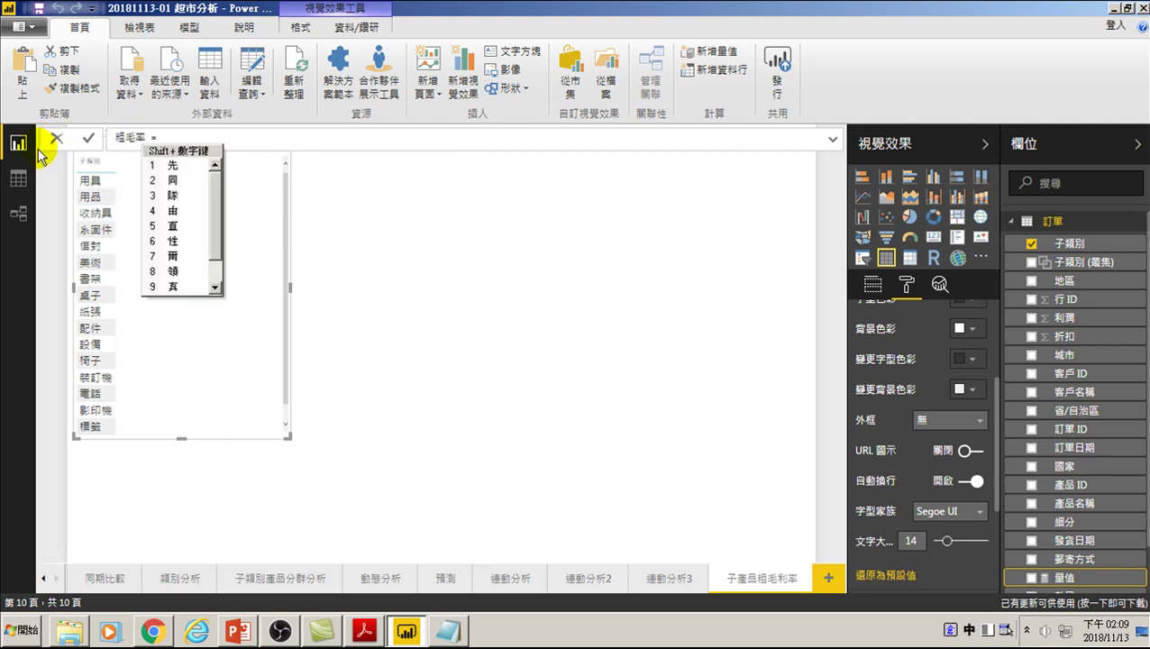
key(Escape)
key(BackSpace)
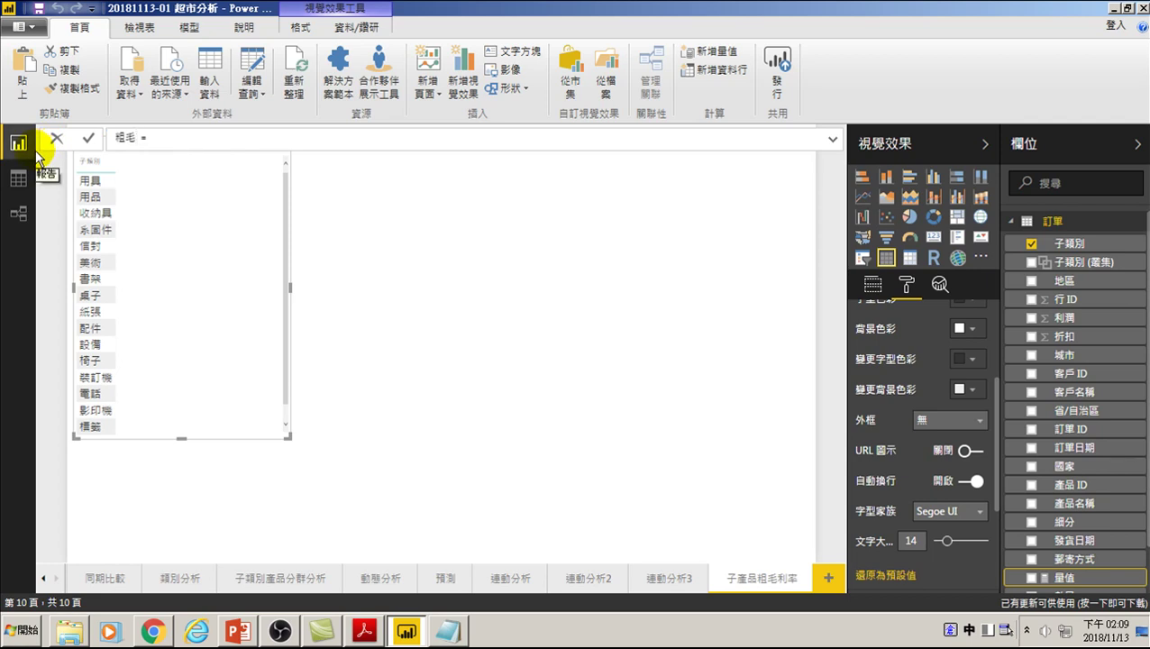
text(利率)
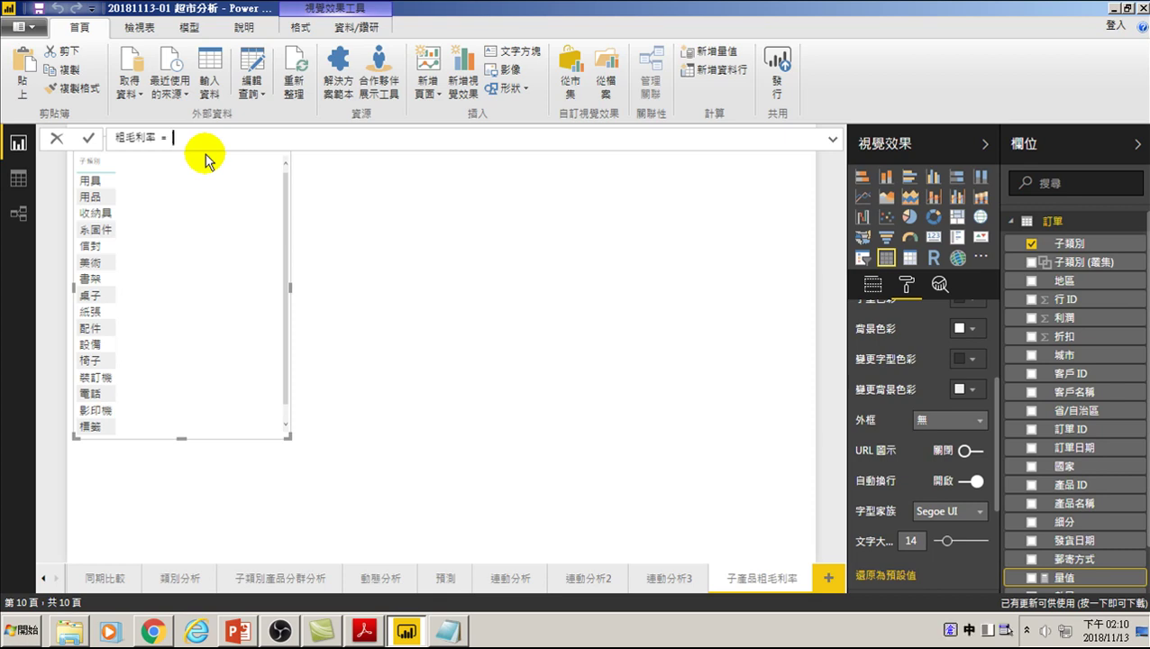
- Enter SUM('訂單'[利潤]) / as the start of the measure's expression
text(s)
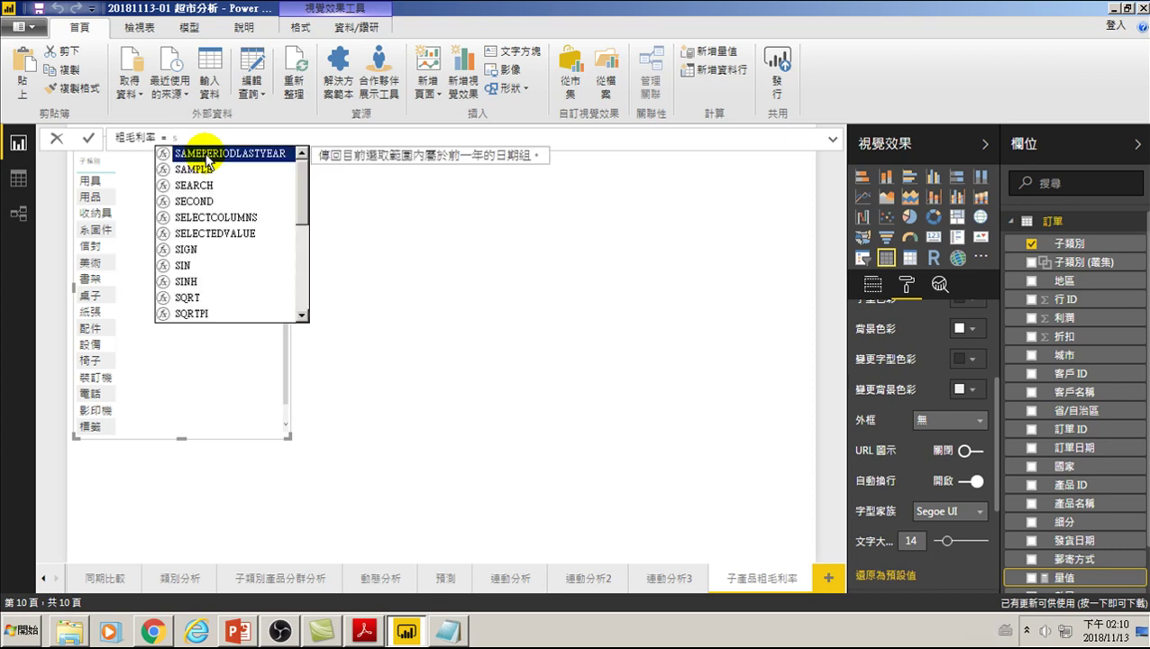
text(u)
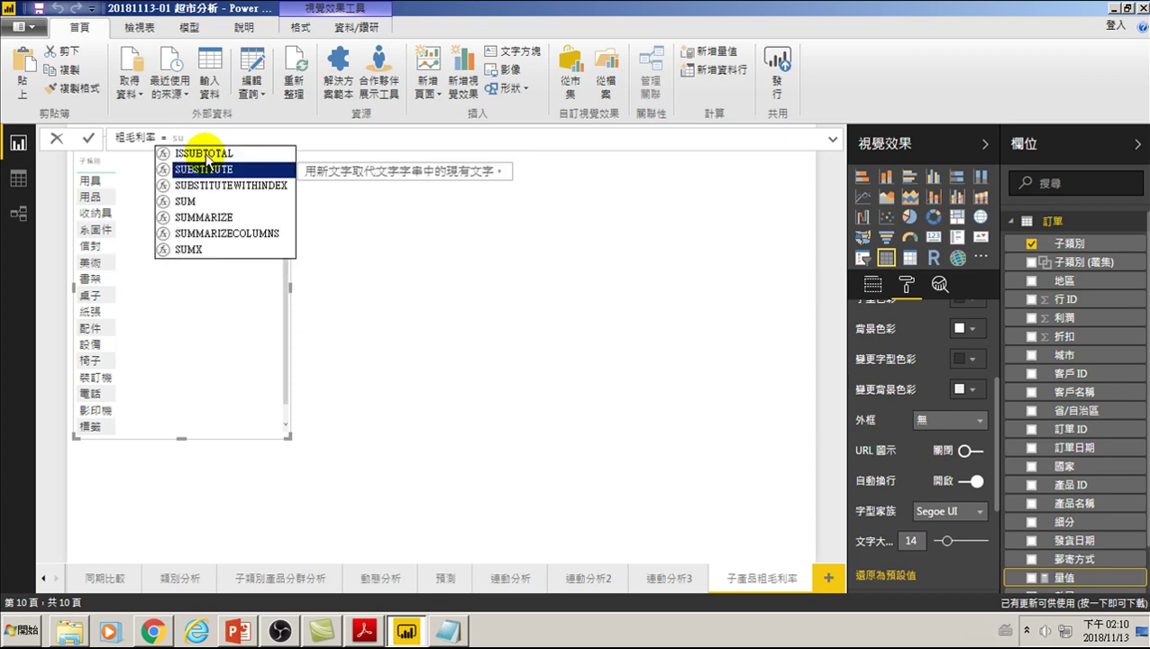
key(Down)
key(Down)
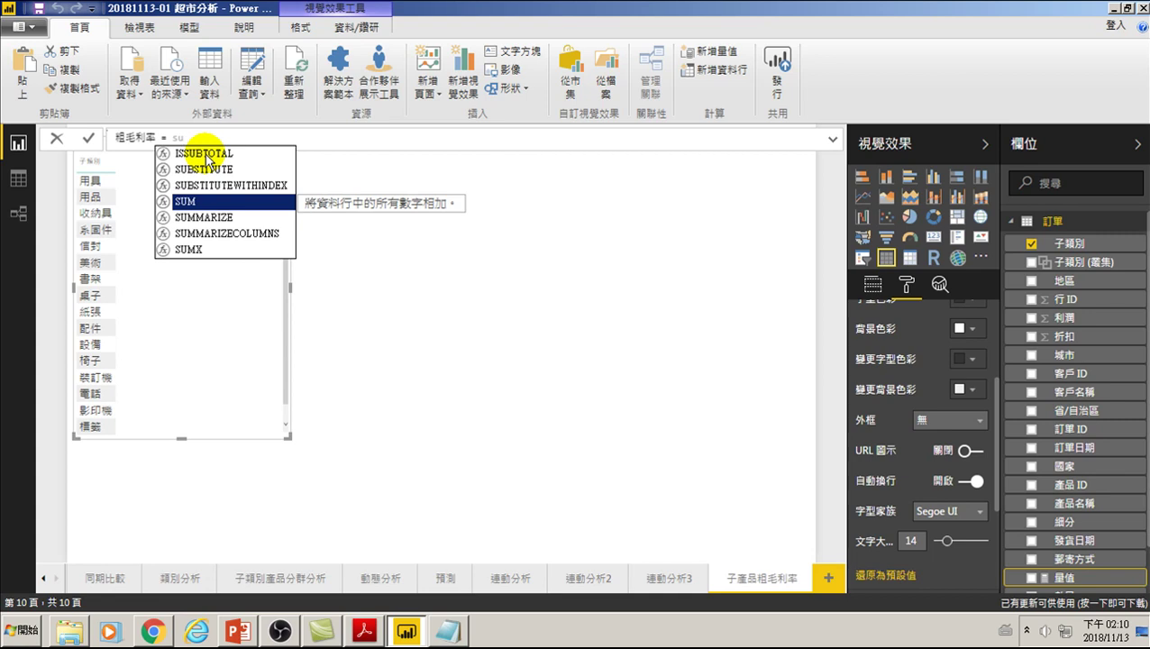
key(Up)
key(Up)
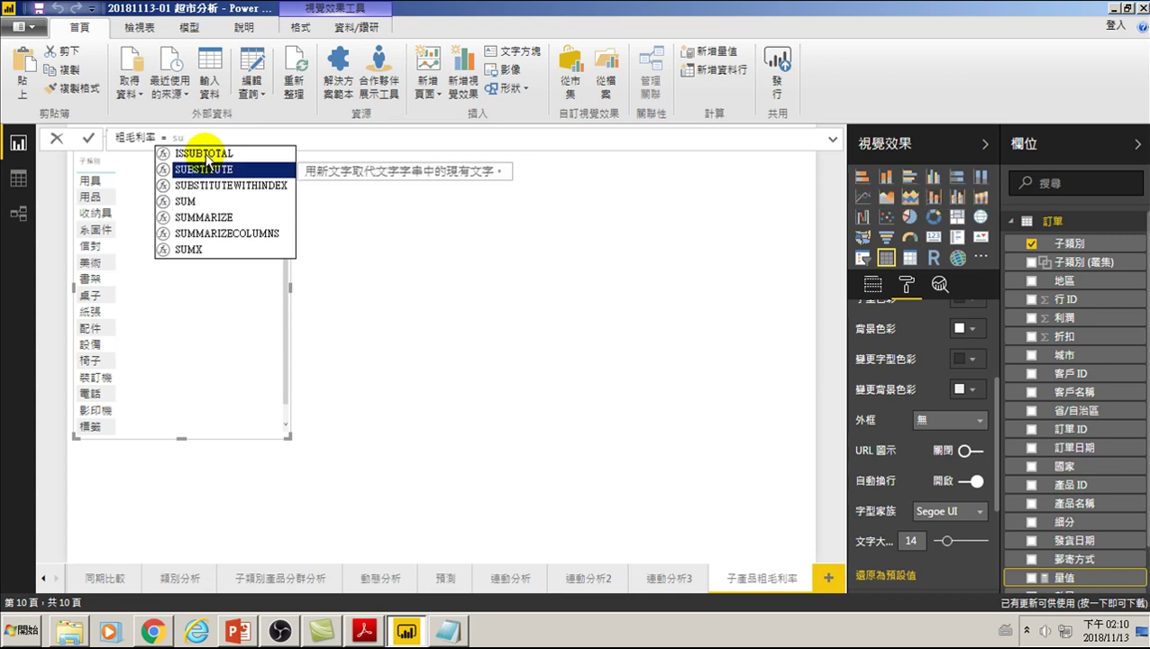
key(Down)
key(Down)
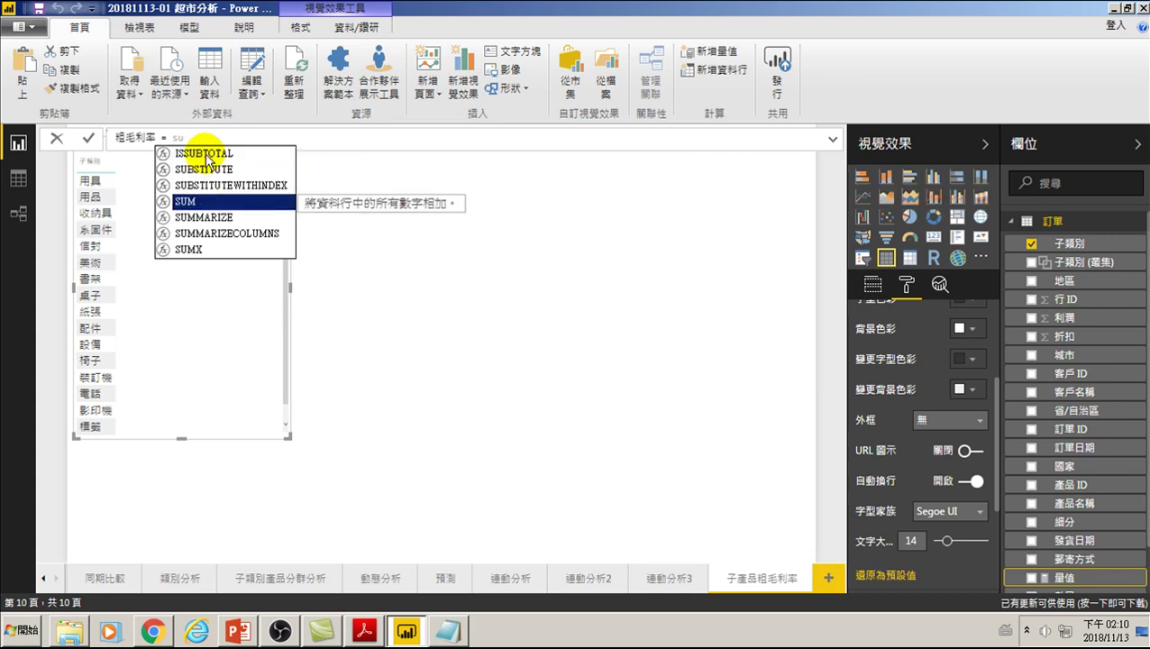
key(Tab)
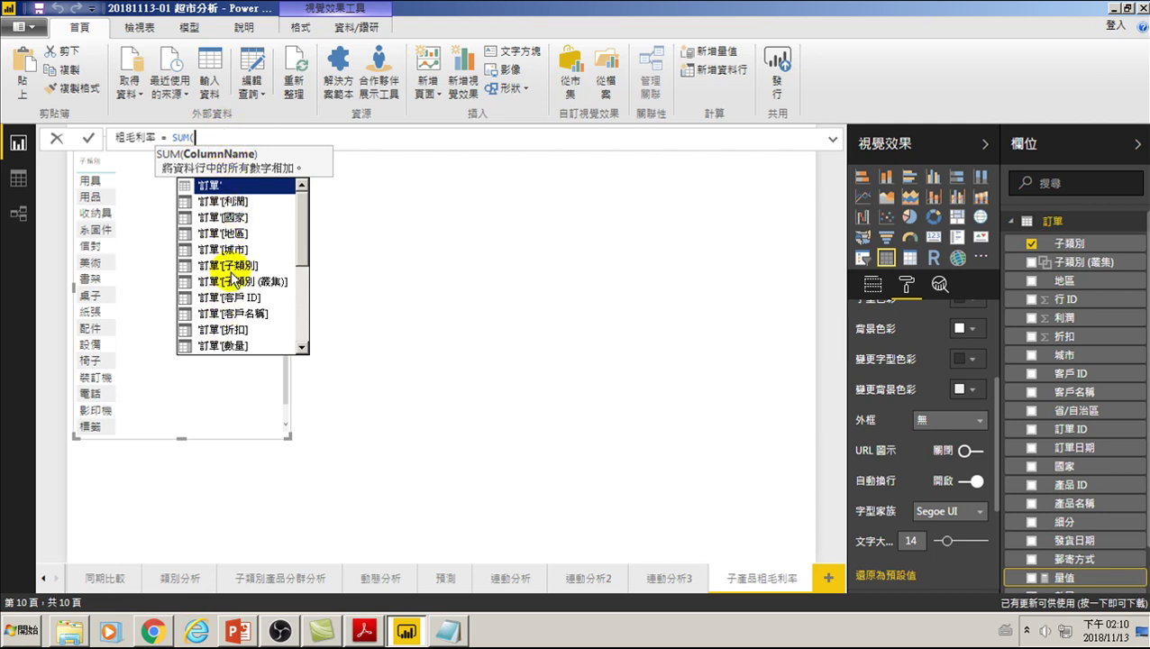
key(Down)
key(Down)
key(Down)
key(Down)
key(Up)
key(Up)
key(Up)
key(Up)
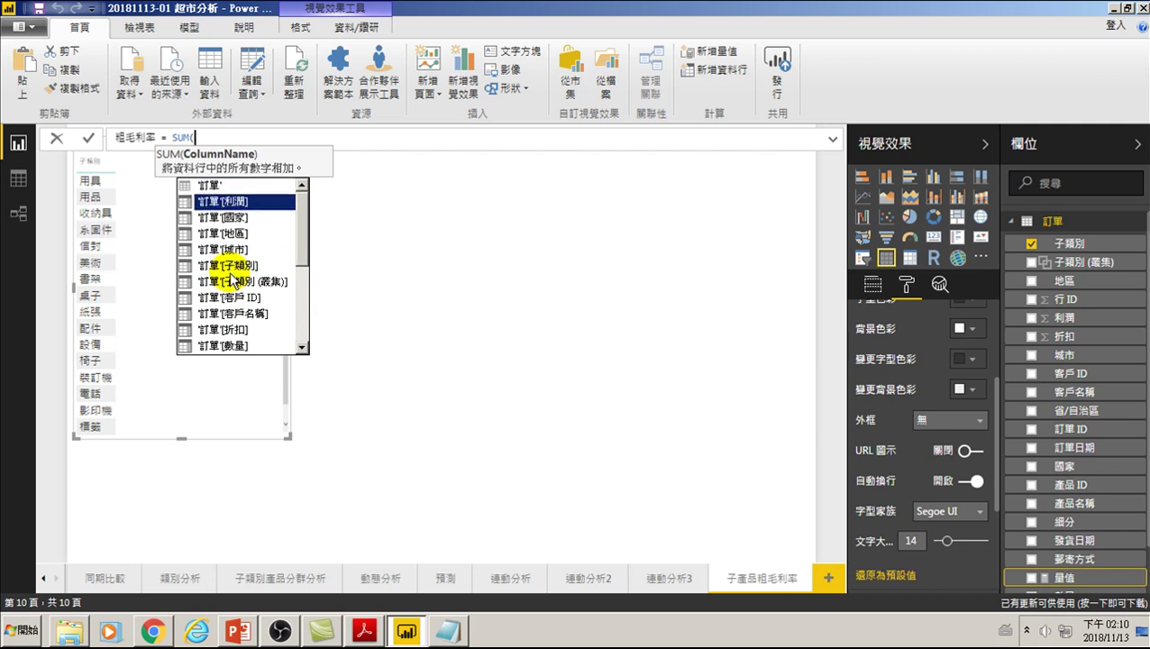
key(Tab)
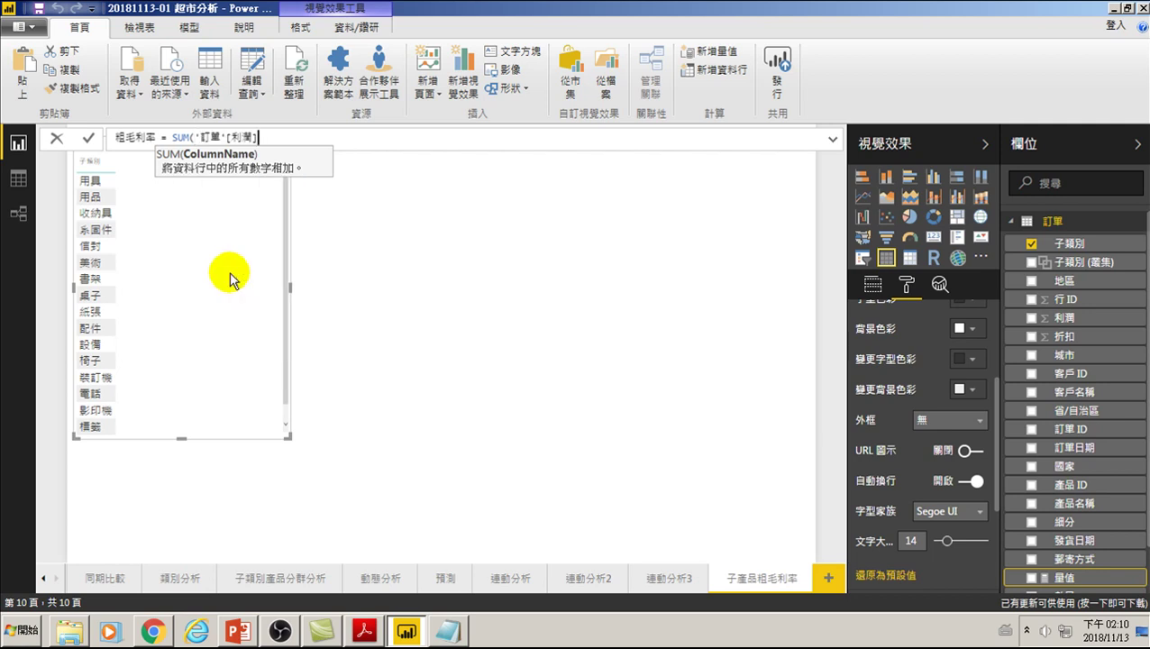
text())
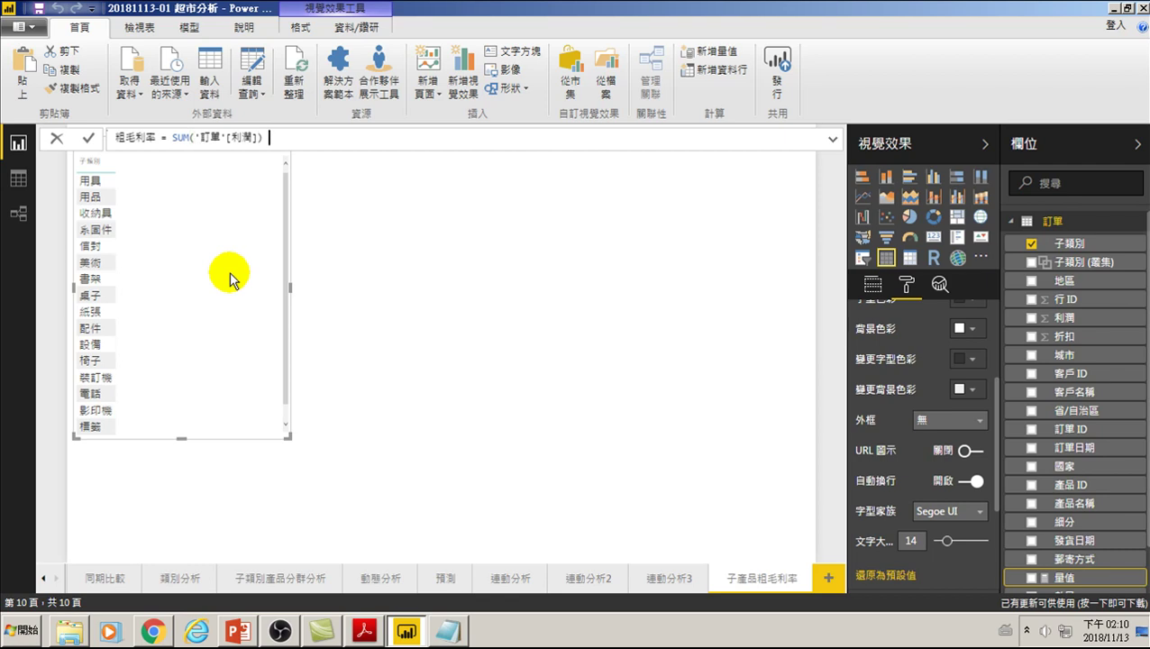
text( /)
- Finish the expression with SUM('訂單'[銷售額]) and commit the measure
text(sum)
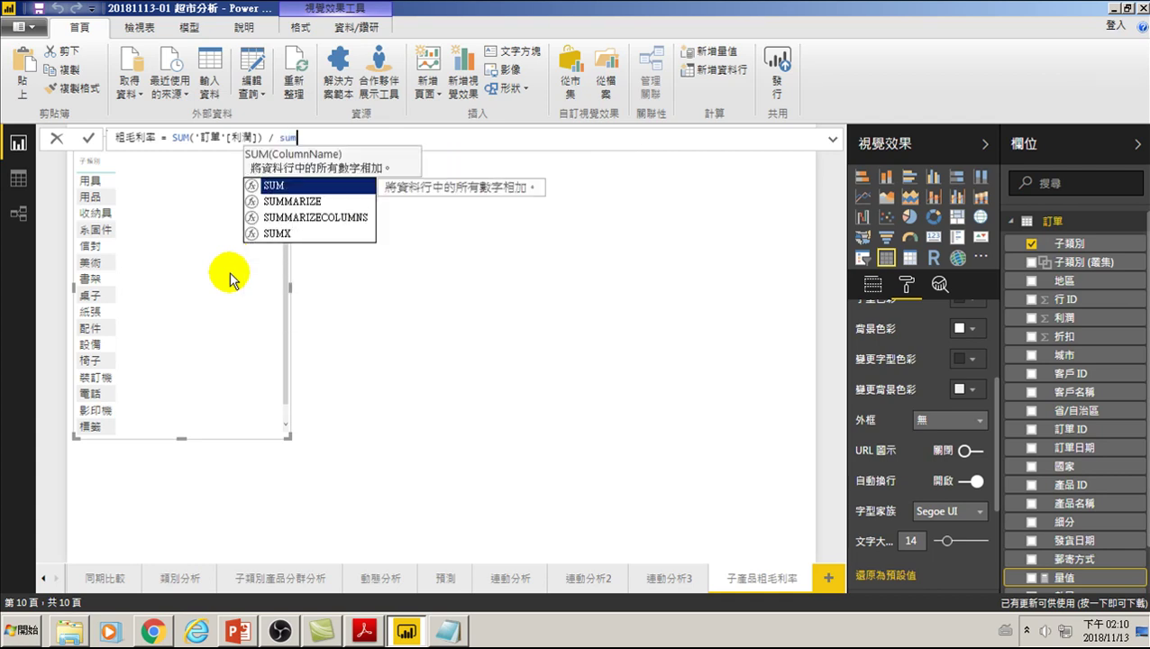
key(BackSpace)
key(Down)
key(Down)
key(Tab)
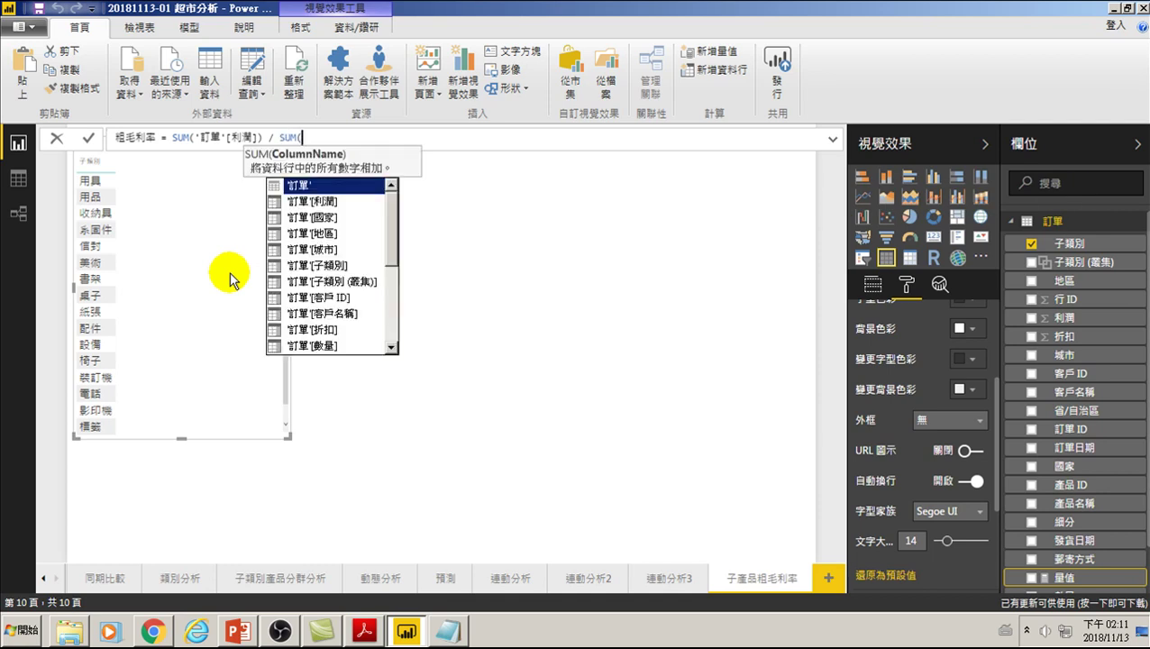
key(Down)
key(Down)
key(Down)
key(Down)
key(Down)
key(Down)
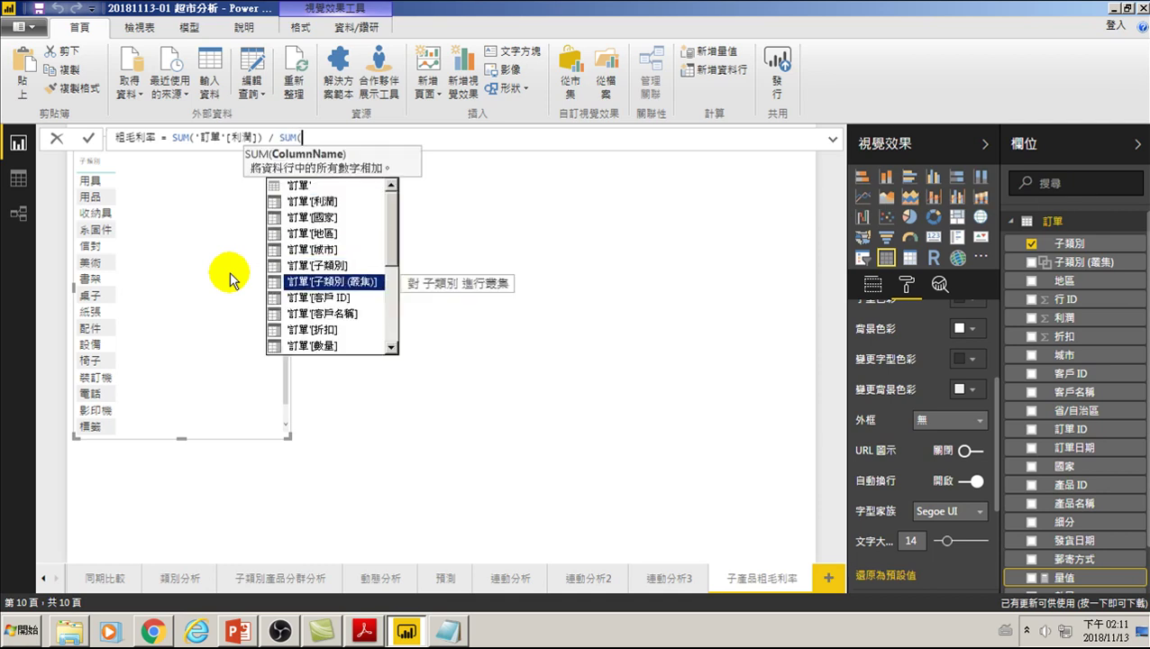
key(Down)
key(Down)
key(Down)
key(Down)
key(Down)
key(Down)
key(Down)
key(Down)
key(Down)
key(Down)
key(Down)
key(Down)
key(Down)
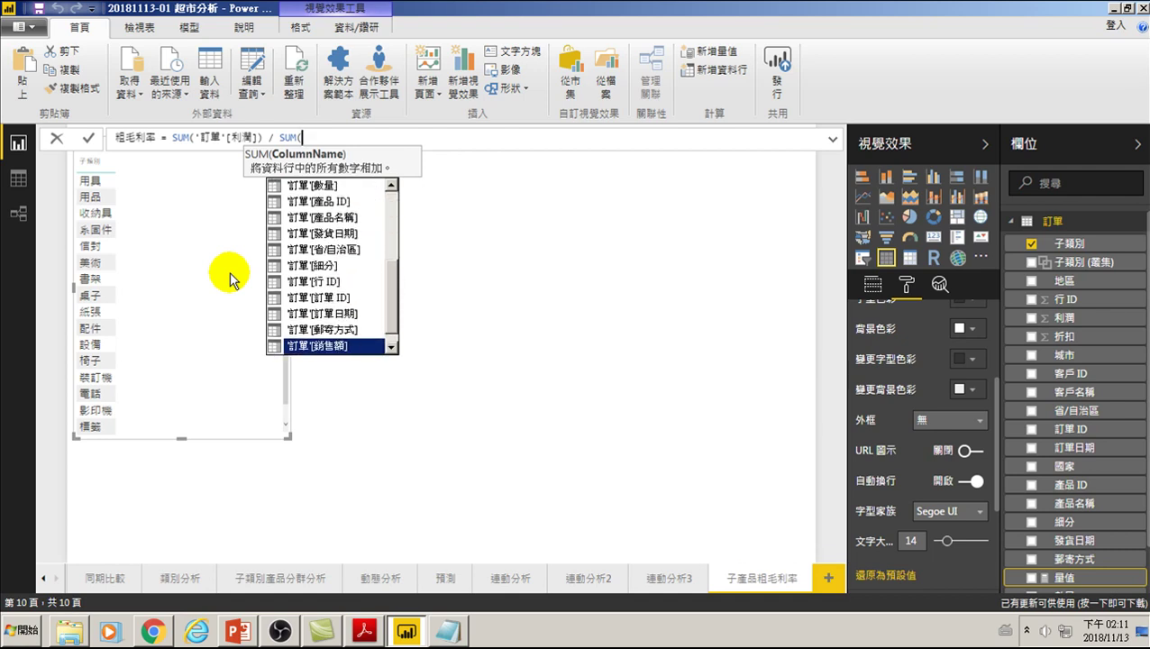
key(Down)
key(Tab)
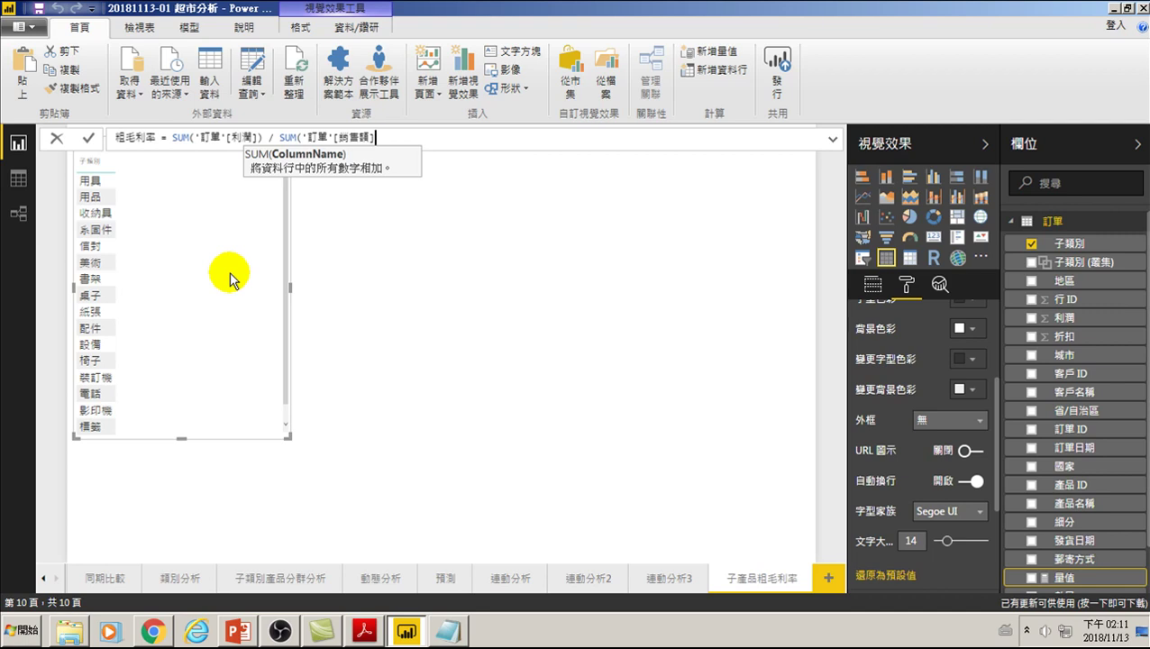
text())
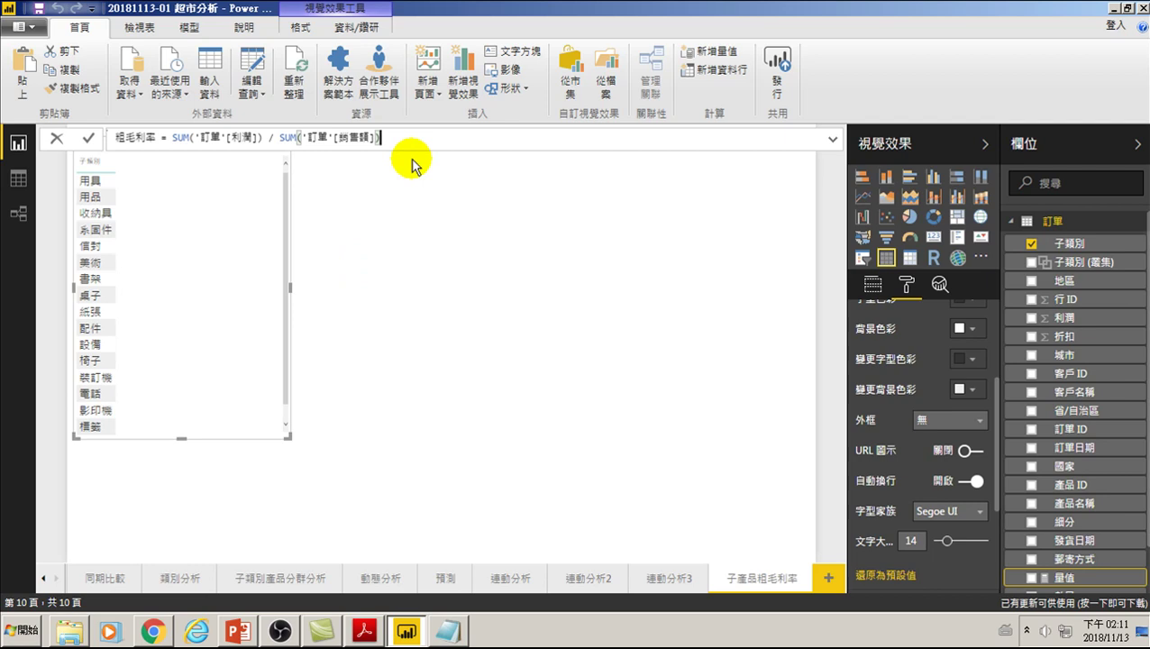
key(Return)
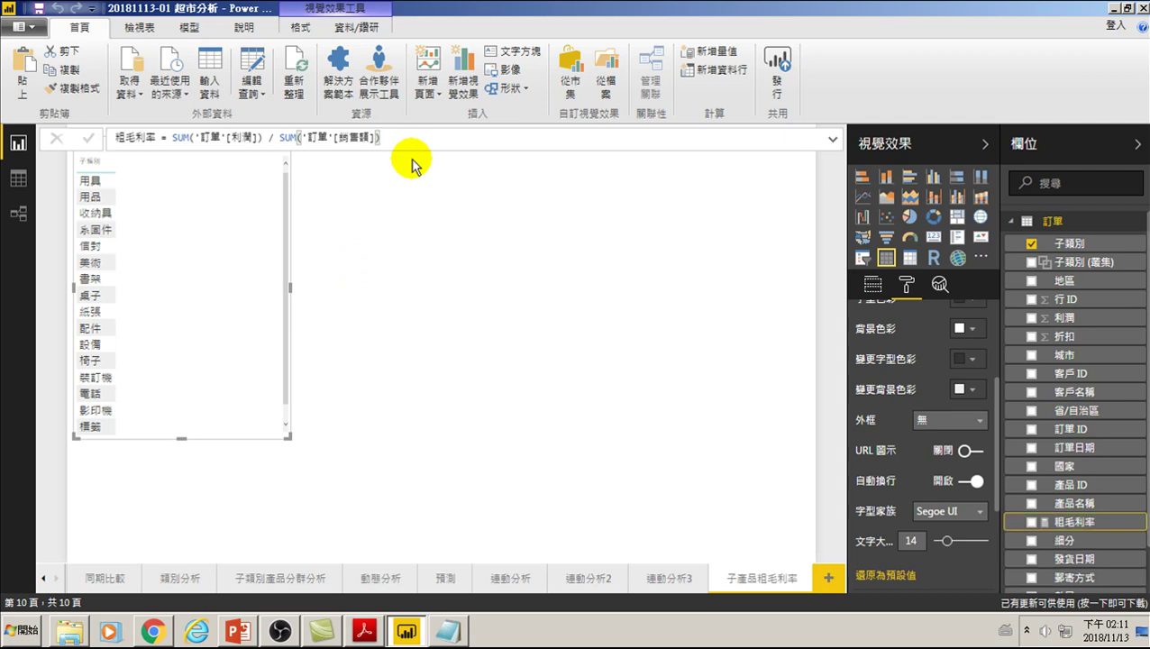
mouse_move(1073, 522)
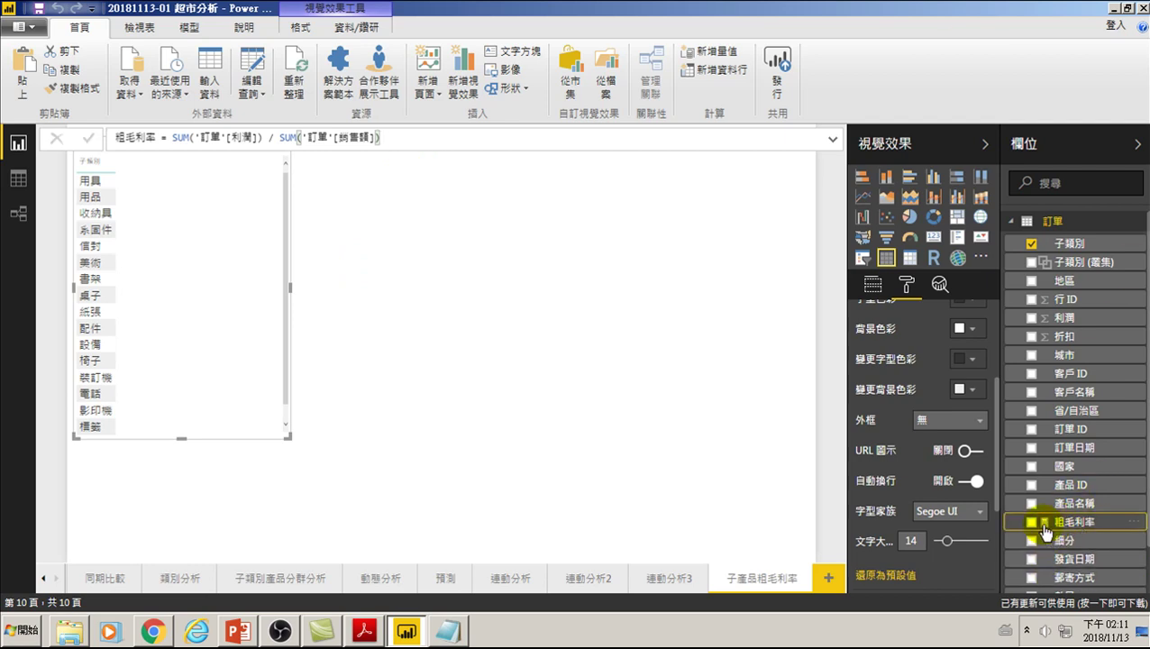
- Tick 粗毛利率 in the Fields pane to add it as a table column
click(1033, 524)
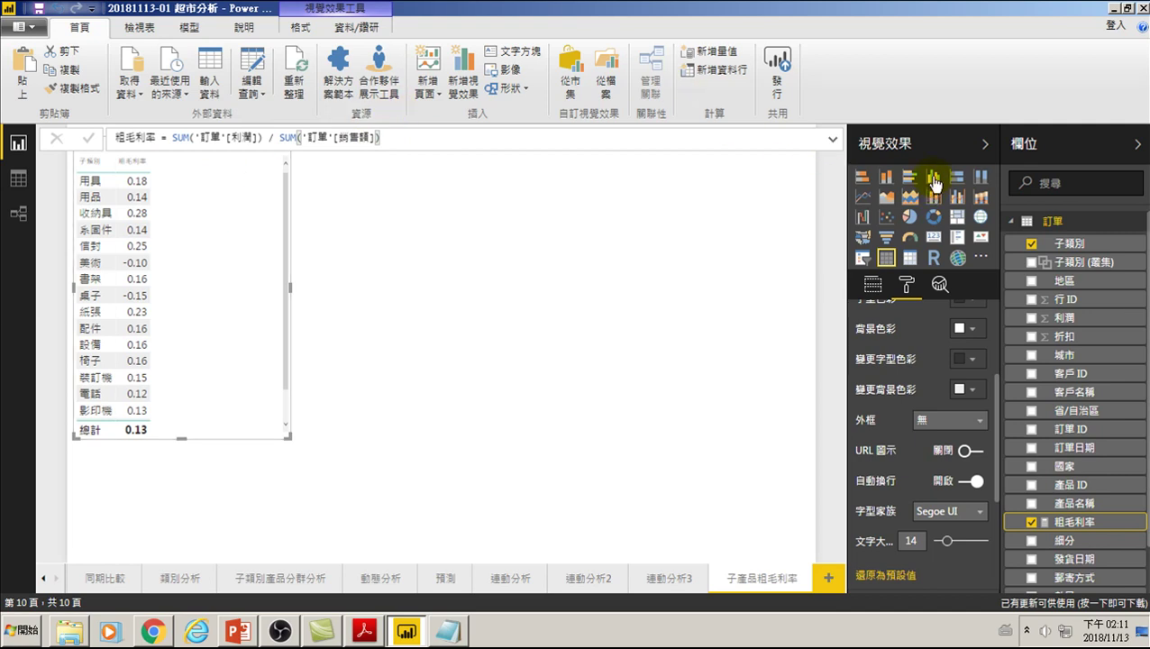
- Convert the subcategory table into an enlarged column chart with 粗毛利率 data labels at size 18
click(934, 180)
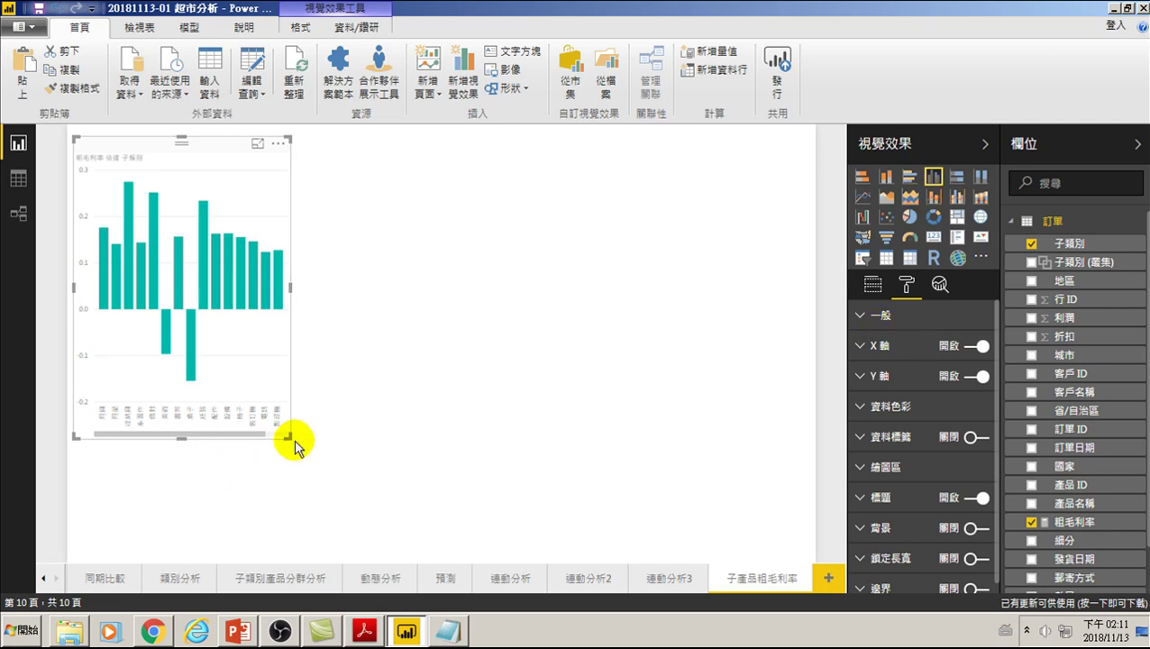
drag(286, 437, 777, 539)
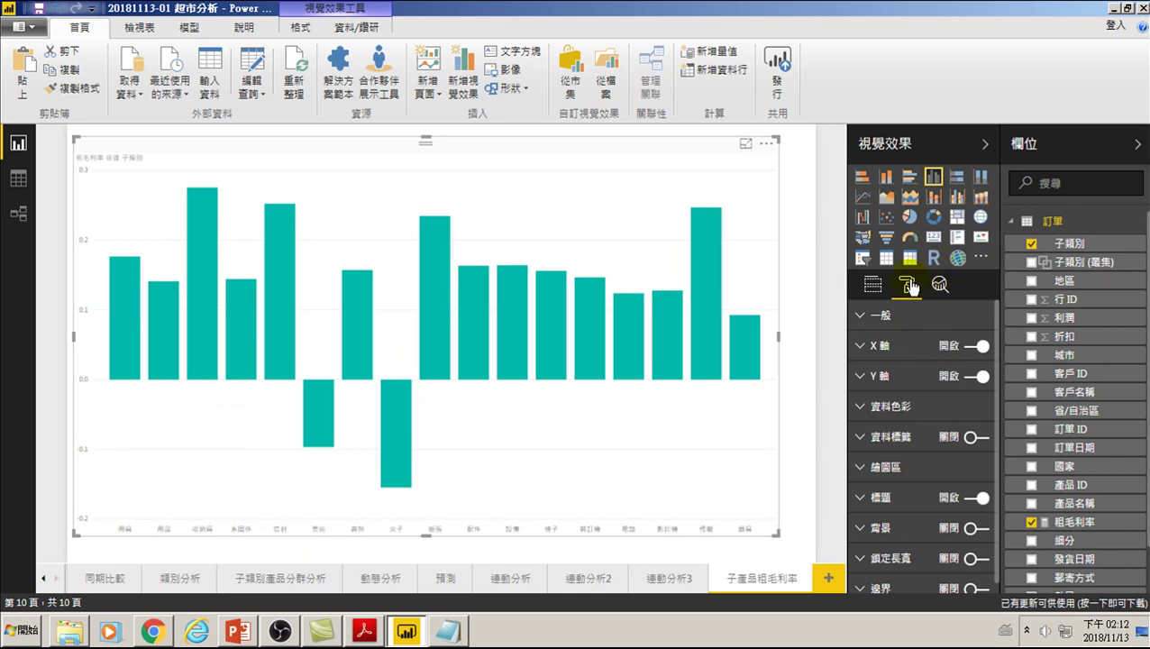
click(972, 438)
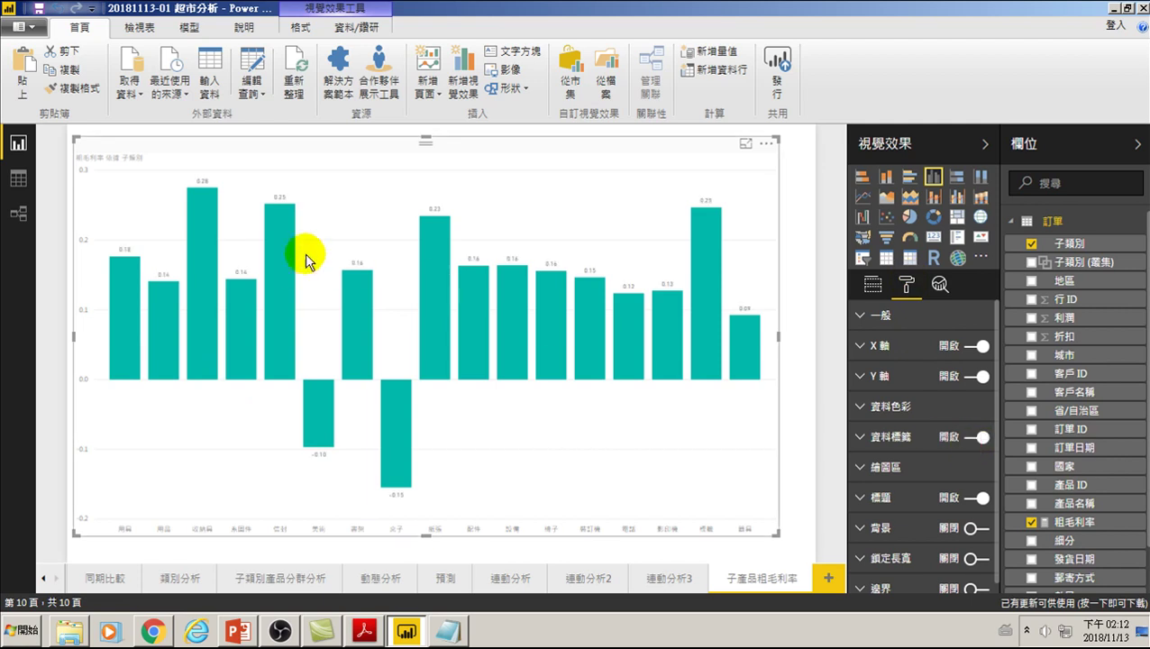
click(860, 436)
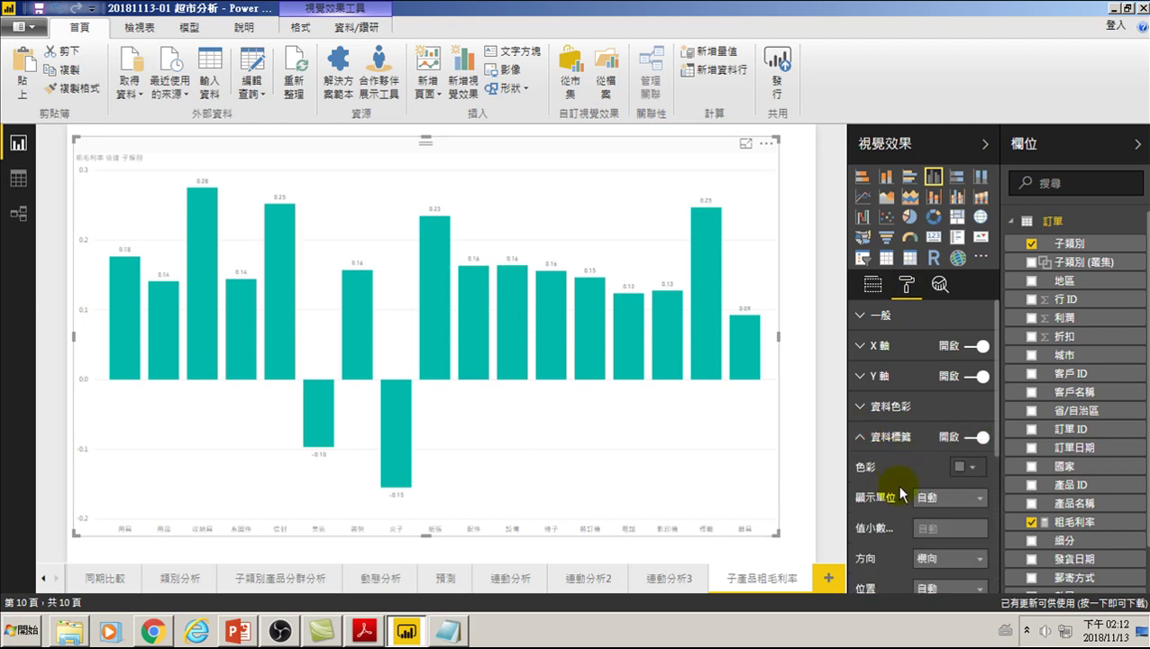
scroll(897, 484, down, 3)
drag(935, 450, 954, 454)
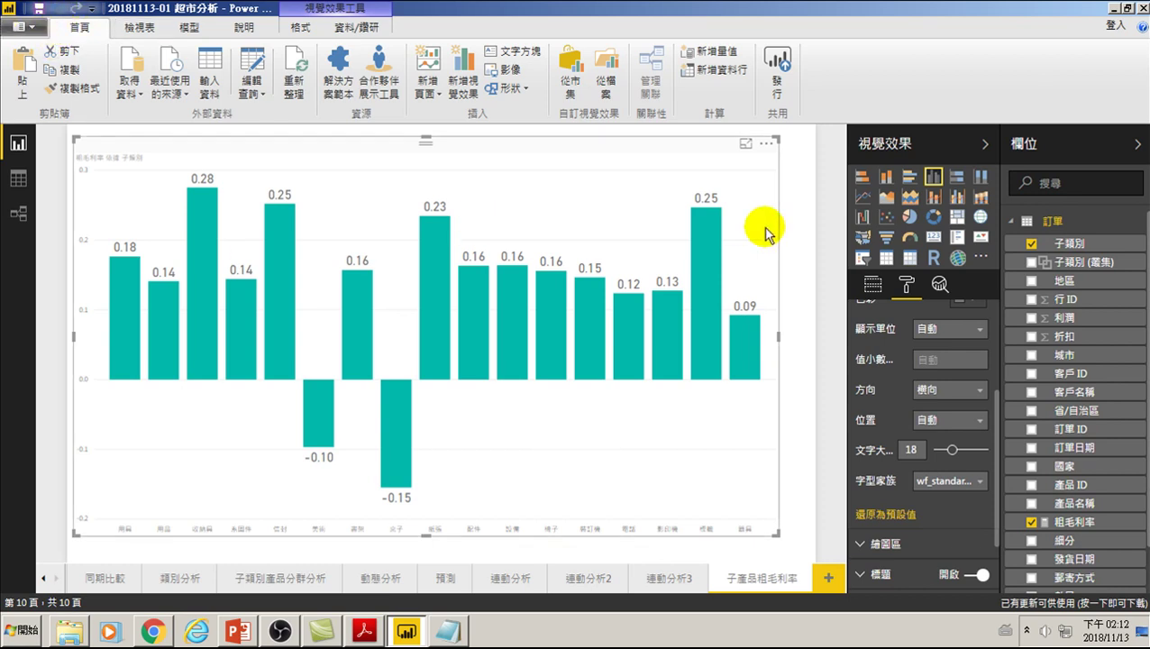
- Switch the column chart back to a table of 粗毛利率 per 子類別, totalling 0.13
click(886, 258)
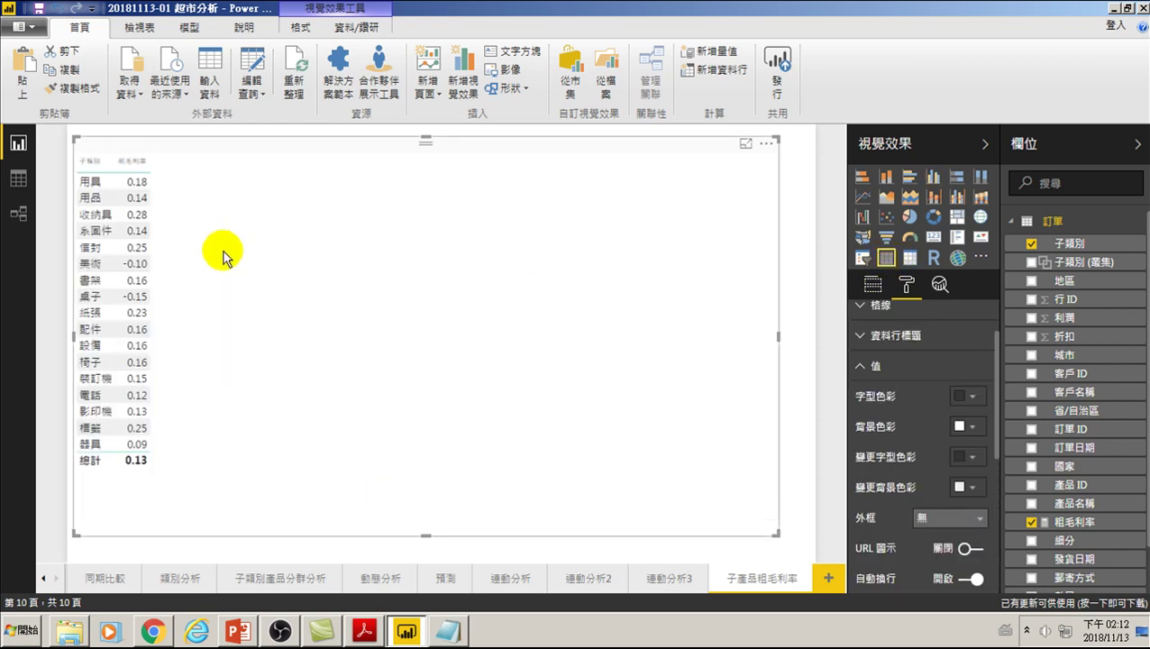